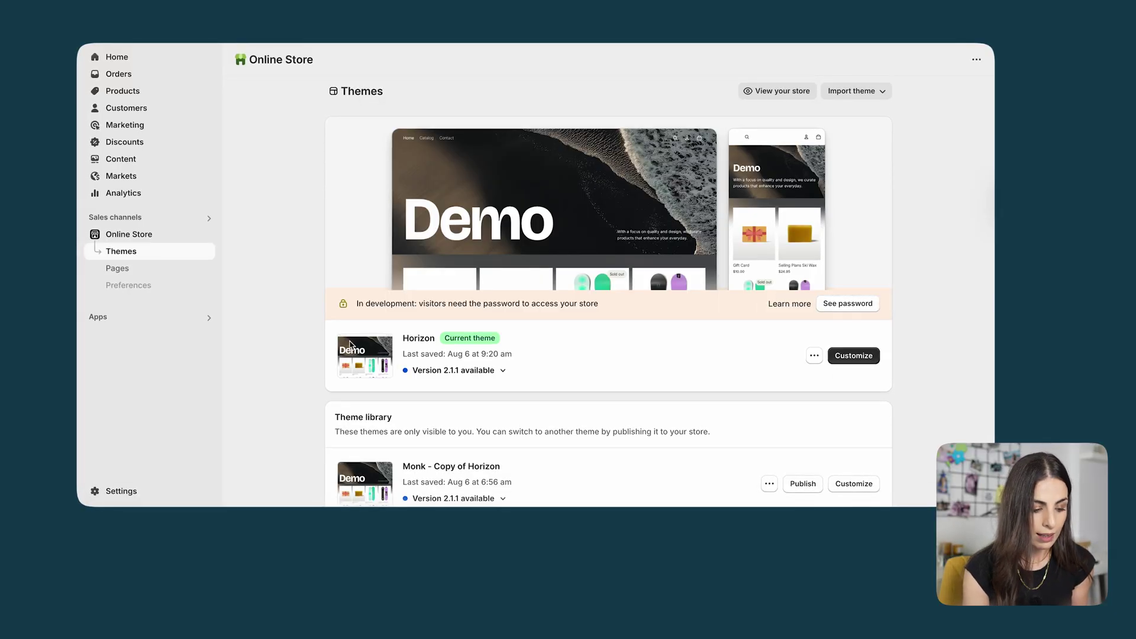
- Open the live Horizon theme in the editor and check its App embeds before returning to Sections
click(853, 360)
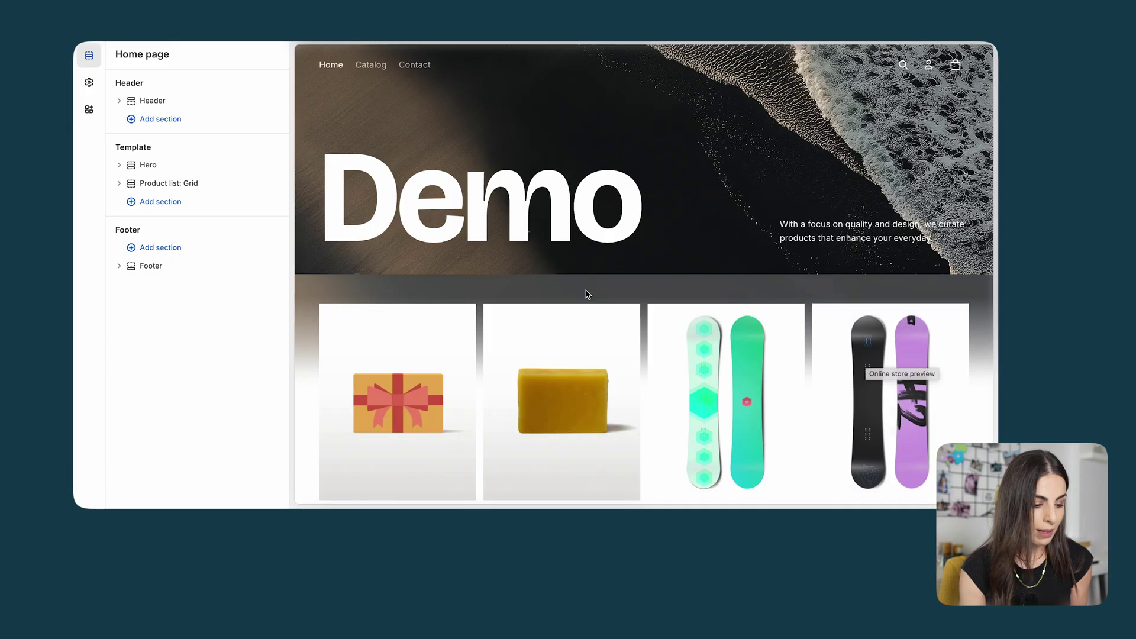
click(89, 109)
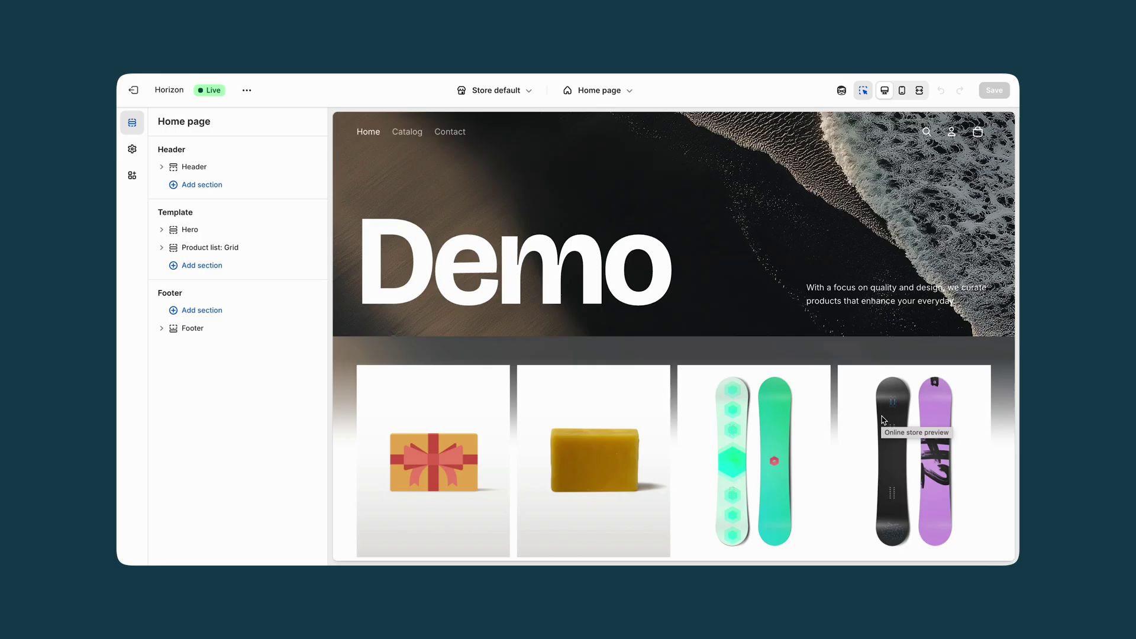
- Switch the editor to the Checkout page and add a Monk: Cross-sell block to the order summary below Total
click(605, 91)
click(566, 272)
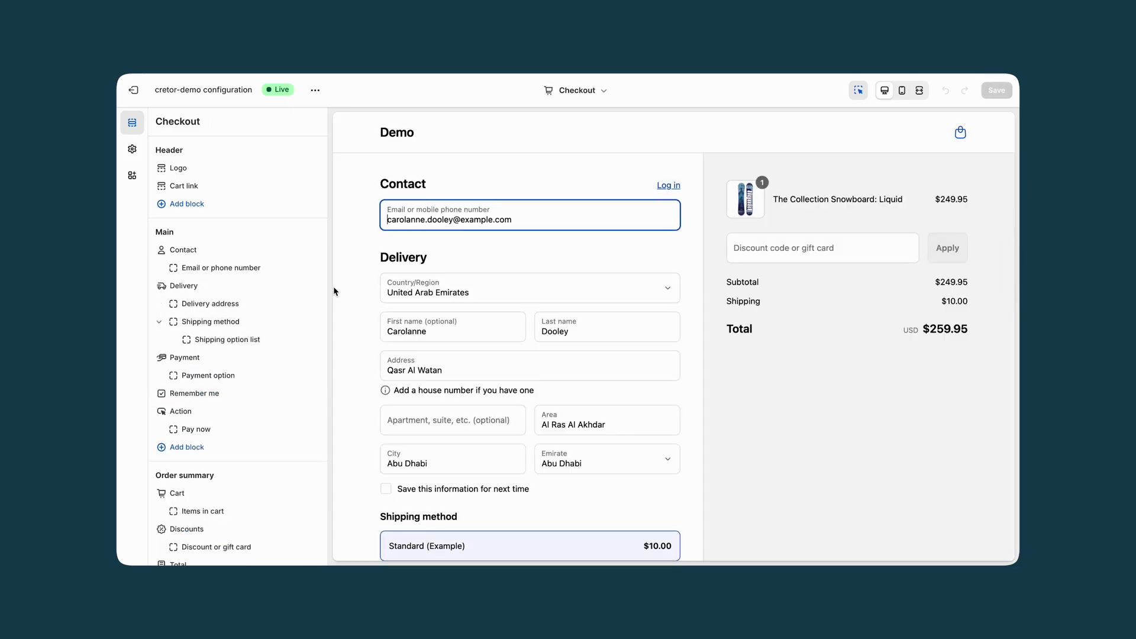
scroll(189, 488, down, 3)
click(187, 490)
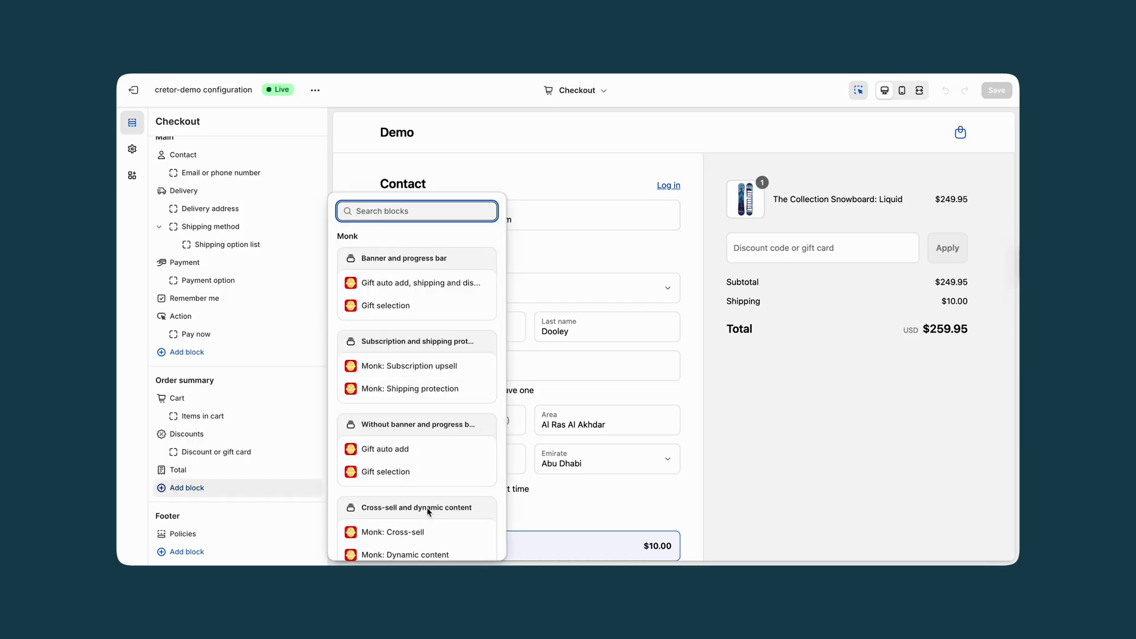
click(424, 536)
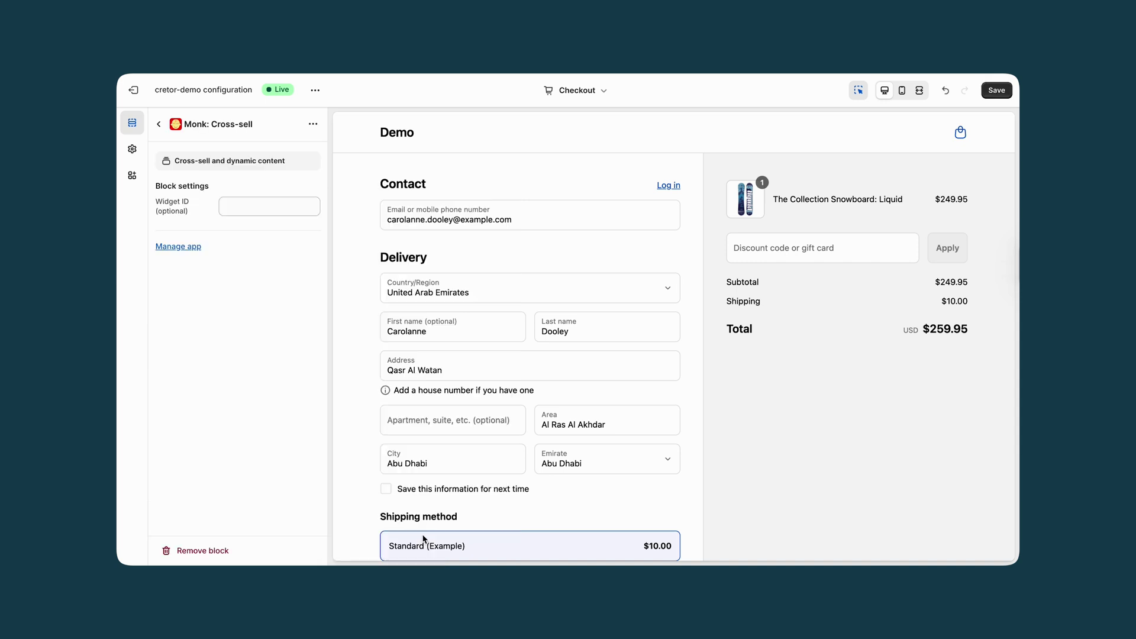
click(159, 124)
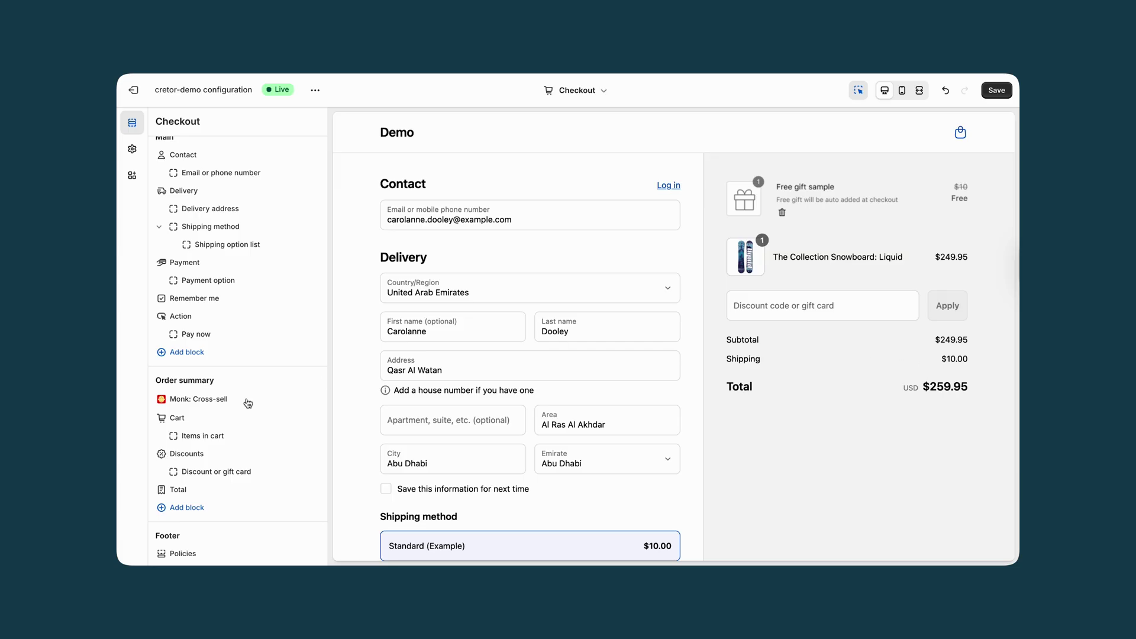
drag(165, 401, 166, 470)
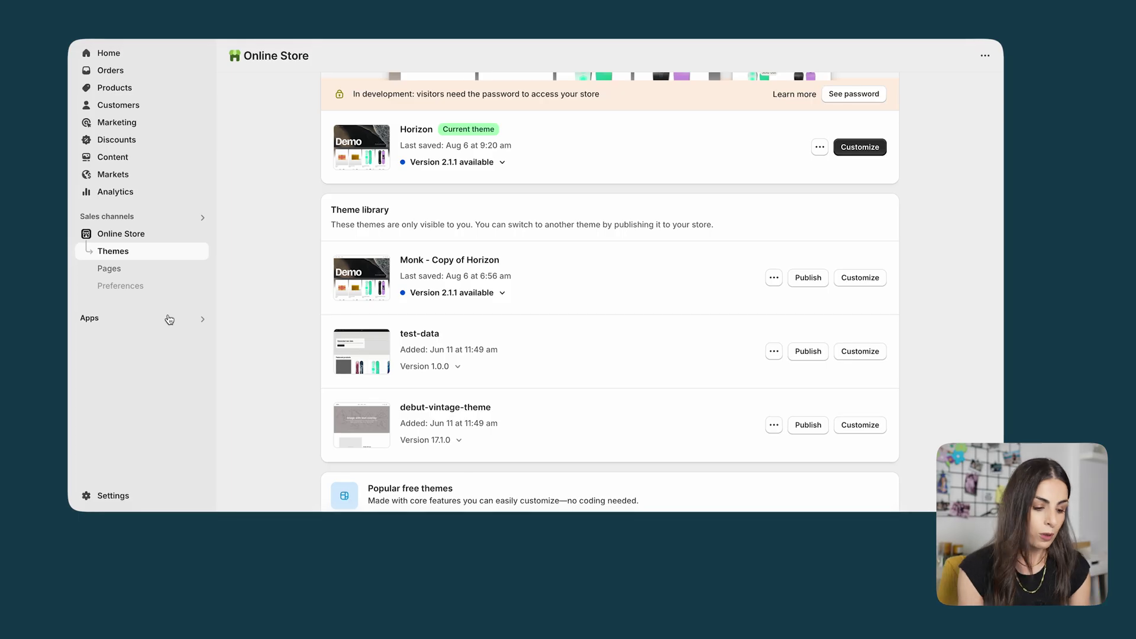
- Open the Monk app from the Installed apps list
click(166, 319)
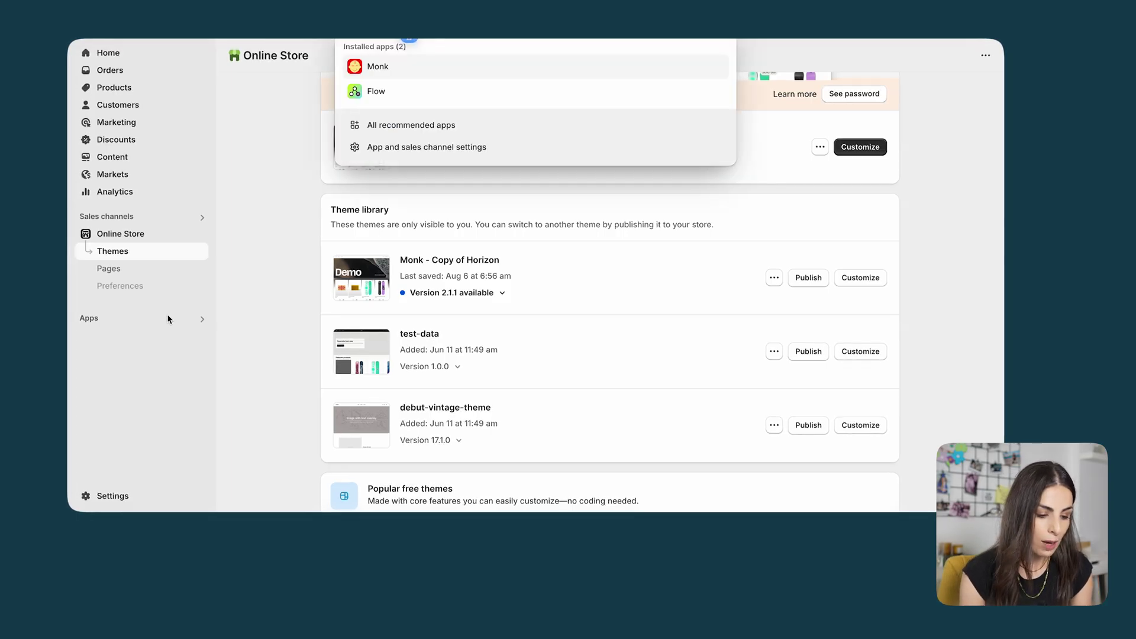
click(483, 70)
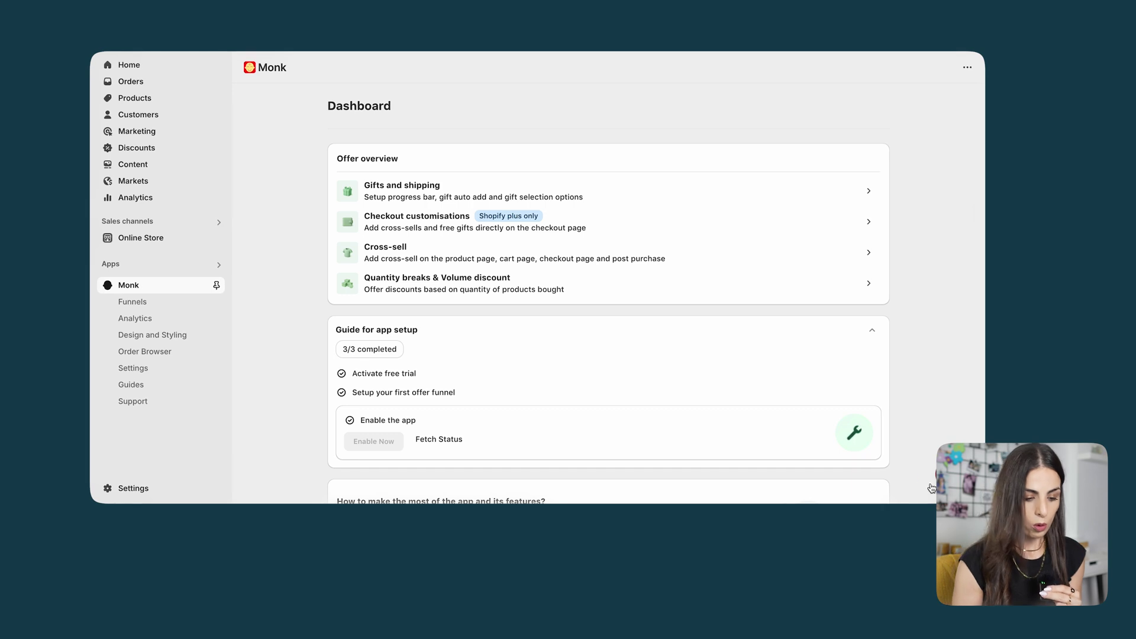
- Create a Checkout customisations Cross-sell funnel from the Display for specific products template
click(458, 232)
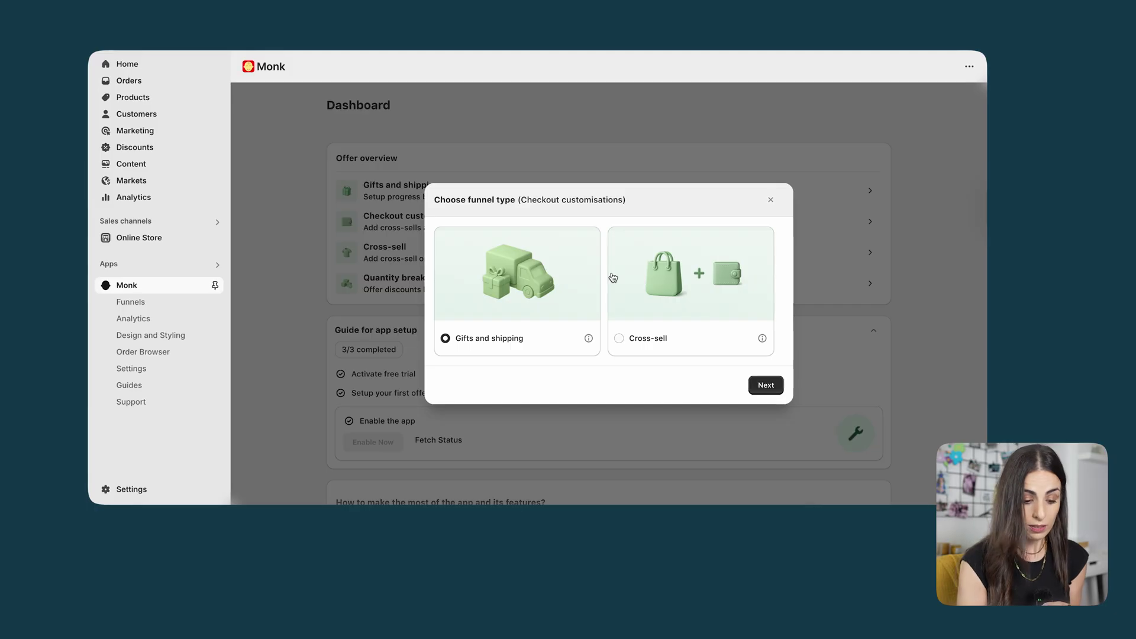
click(714, 292)
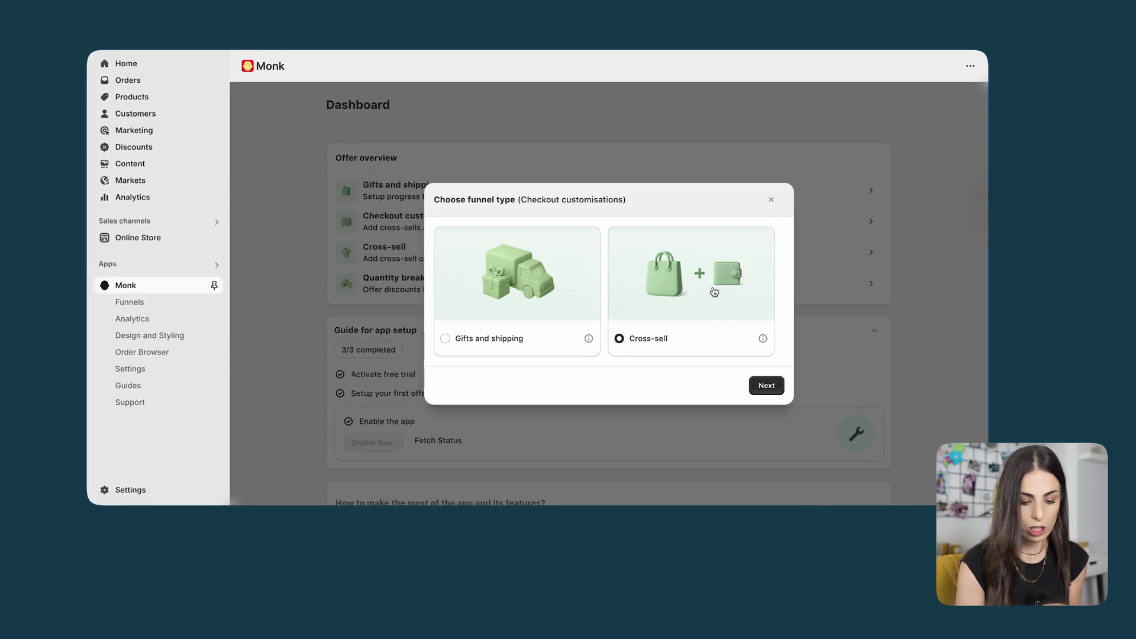
click(765, 386)
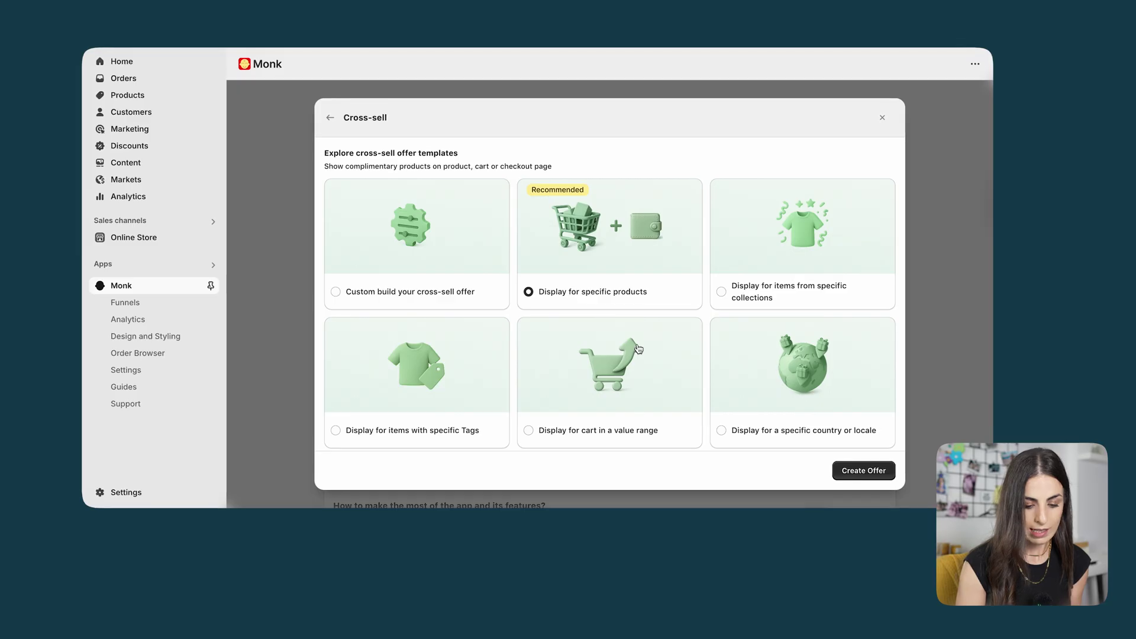
scroll(639, 350, down, 1)
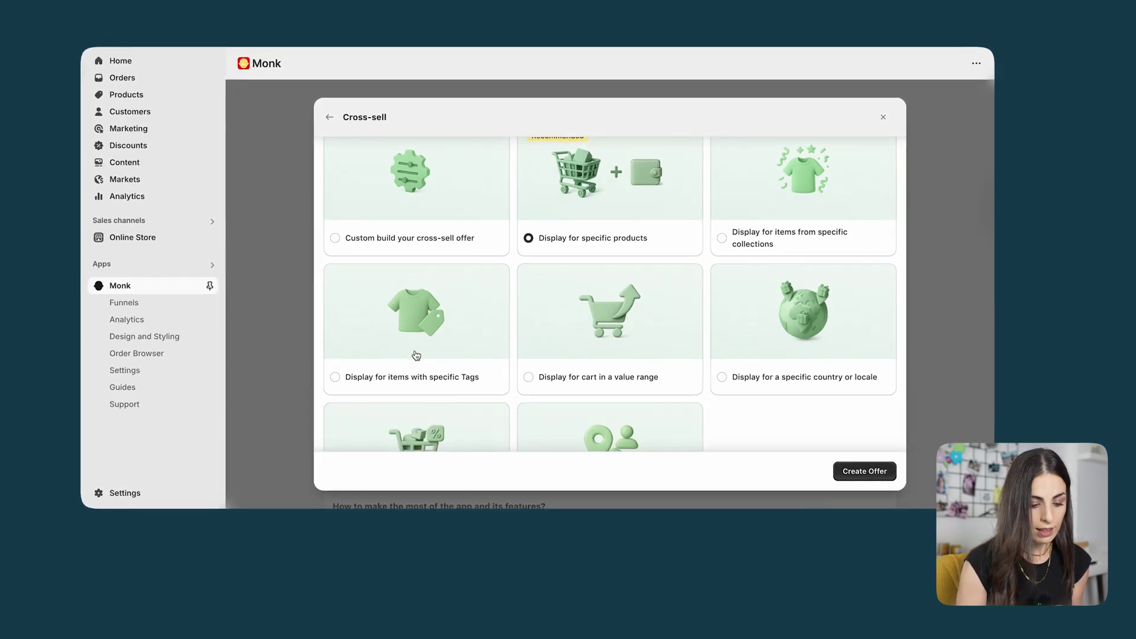
scroll(416, 355, down, 3)
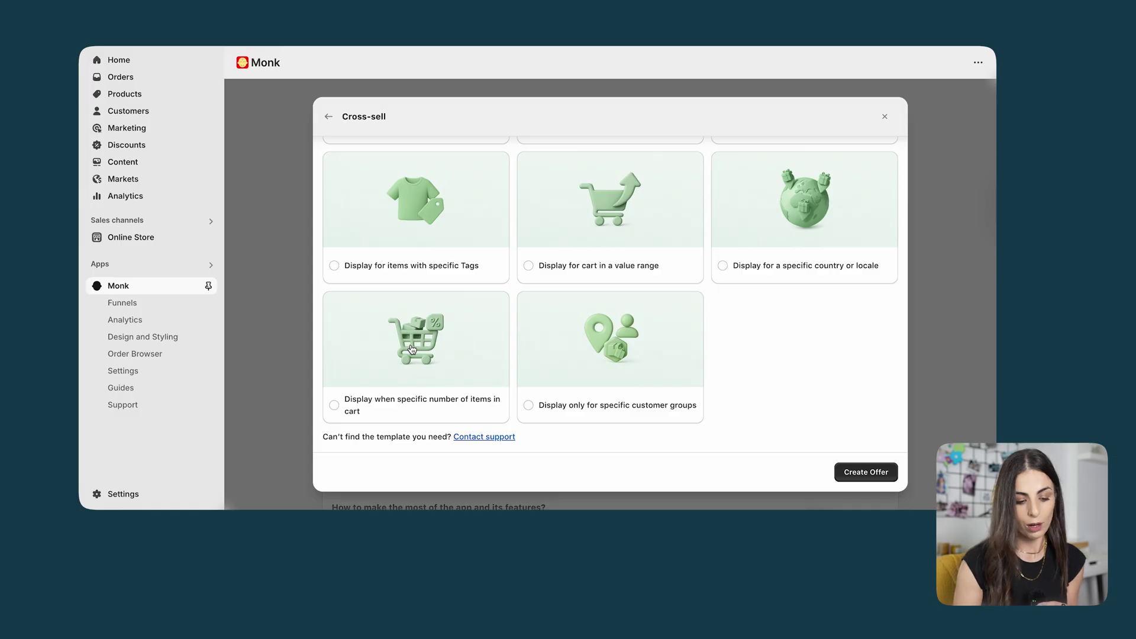
scroll(413, 350, up, 3)
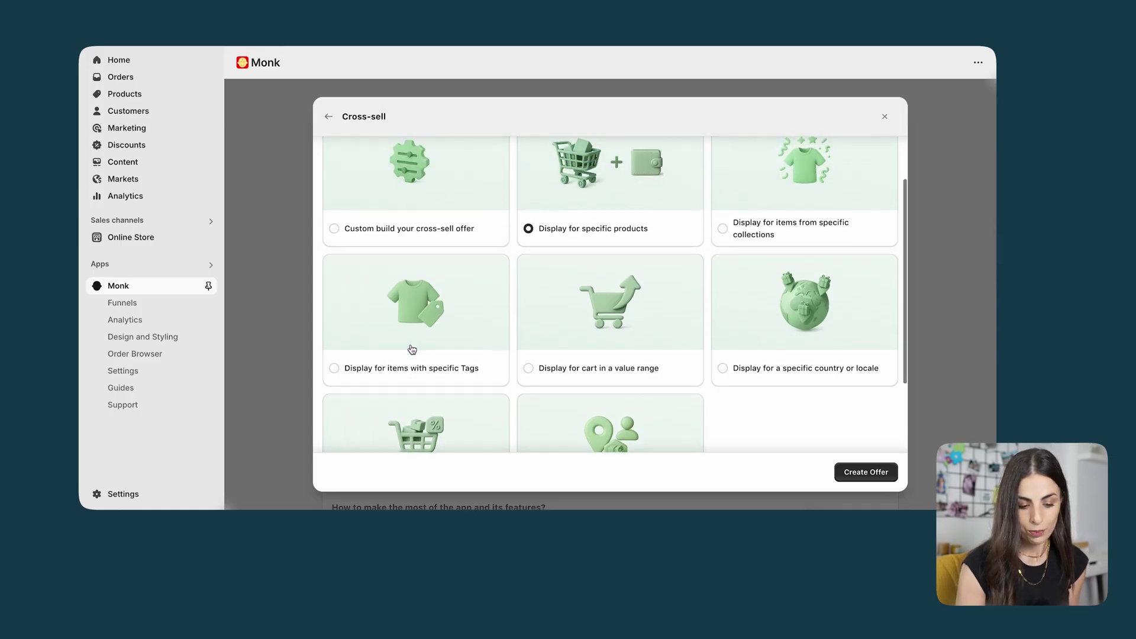
click(865, 473)
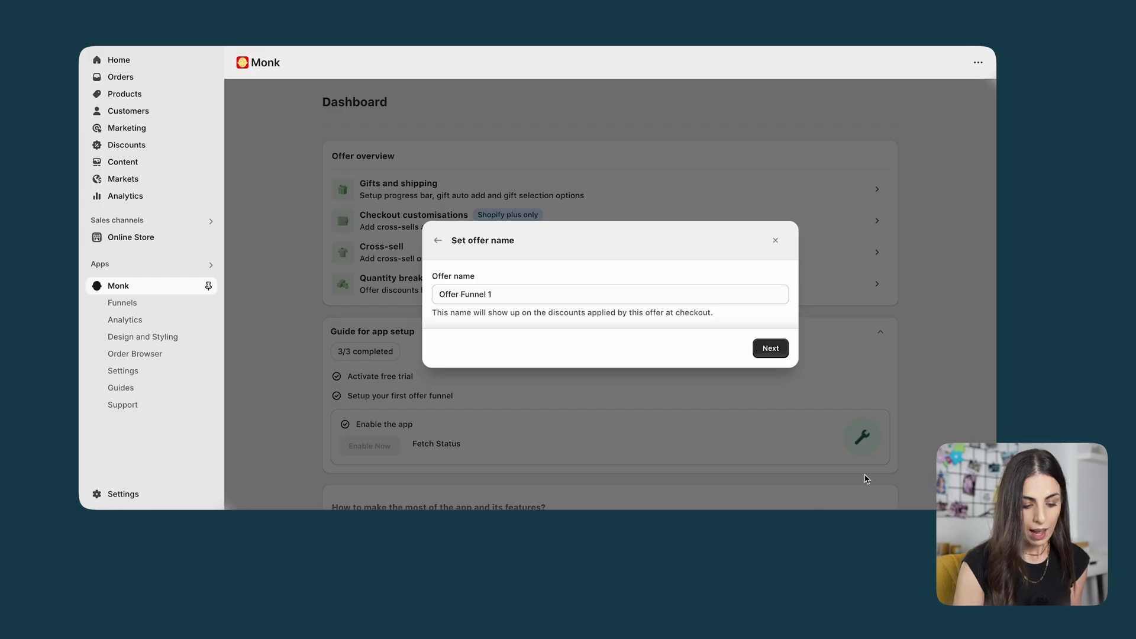
- Keep the offer name 'Offer Funnel 1' and confirm it
click(512, 302)
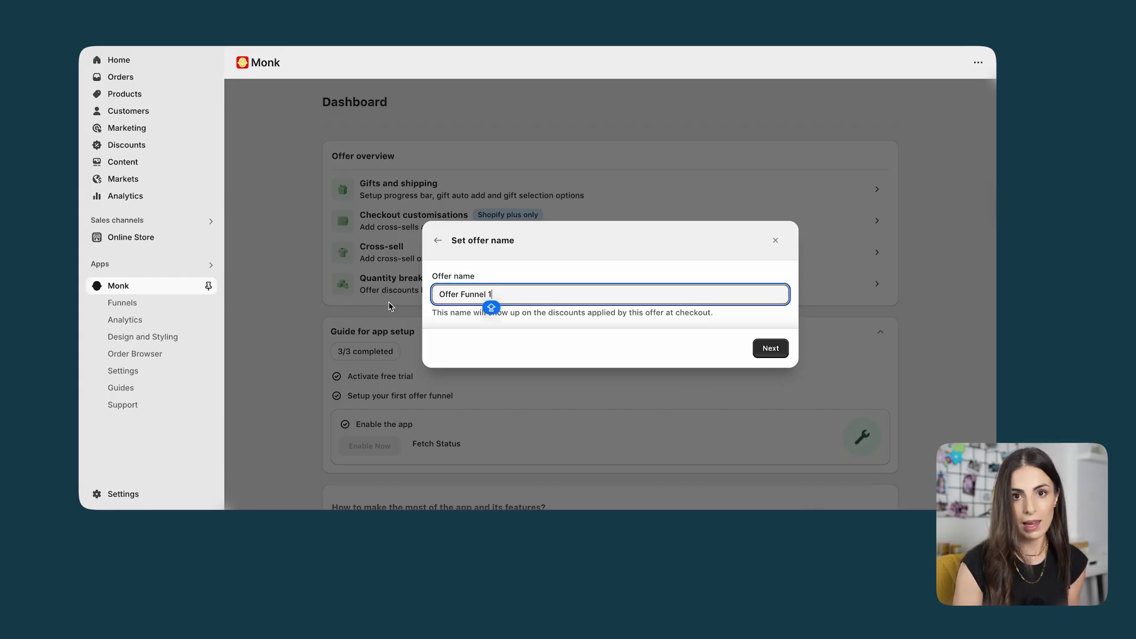
click(776, 354)
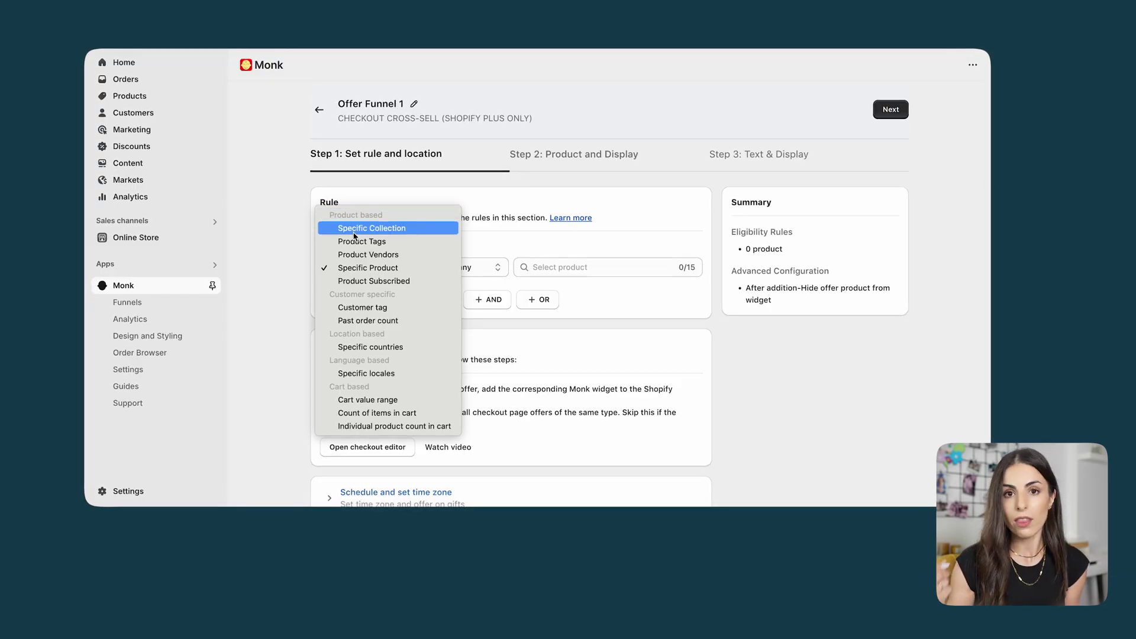
- Make the Specific Product rule target the Hydrogen and Dawn Complete Snowboard products
click(391, 271)
click(654, 272)
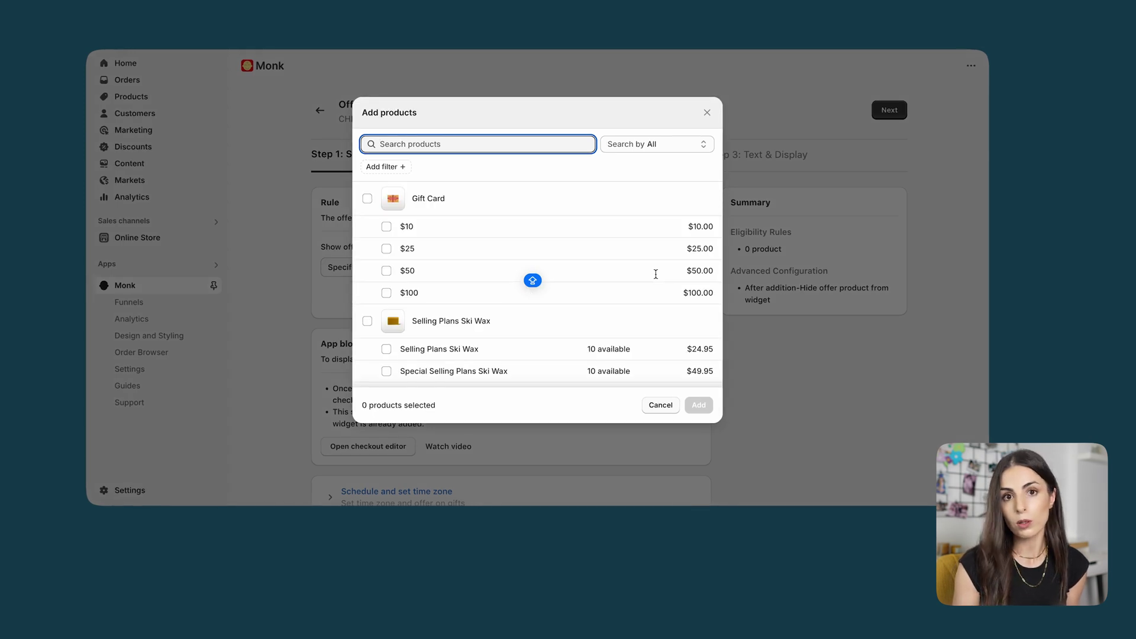
scroll(569, 305, down, 5)
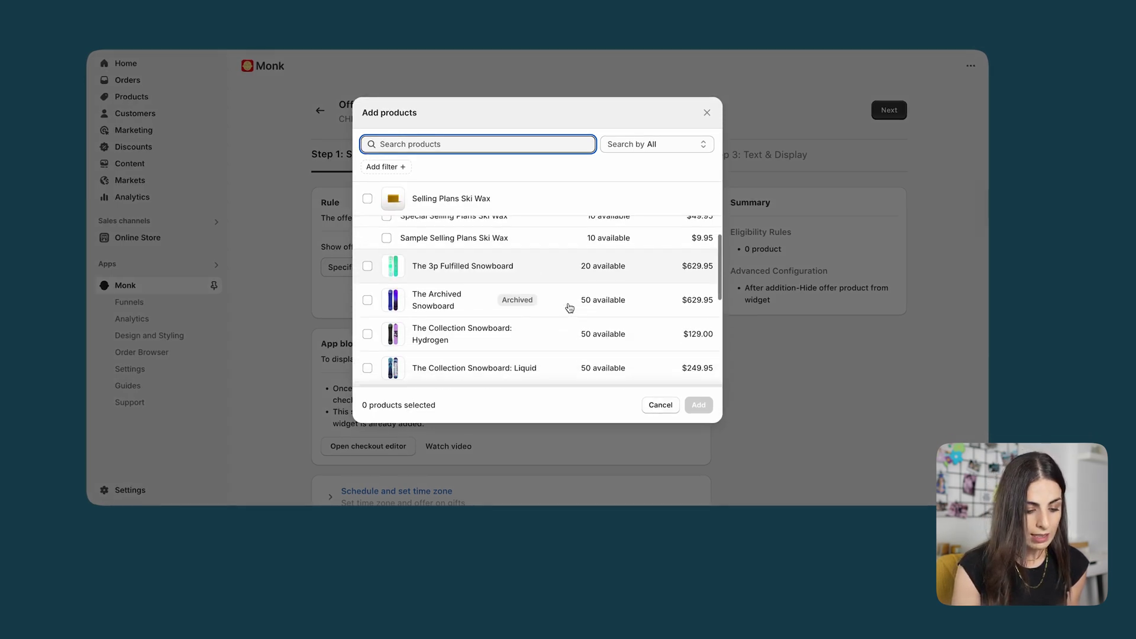
click(367, 300)
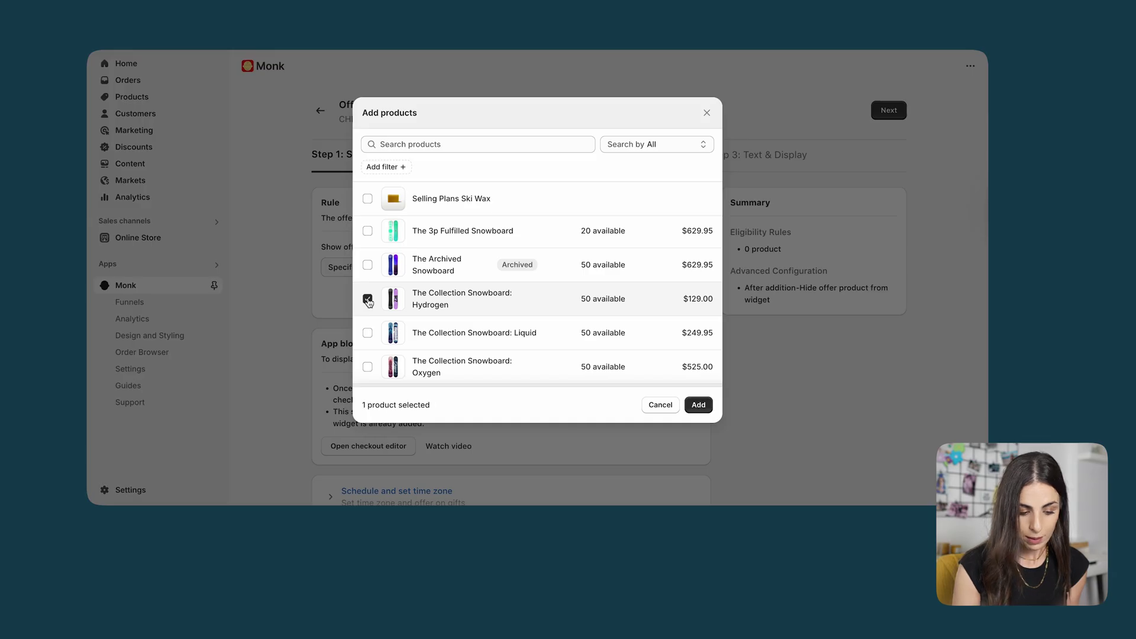
scroll(368, 302, down, 3)
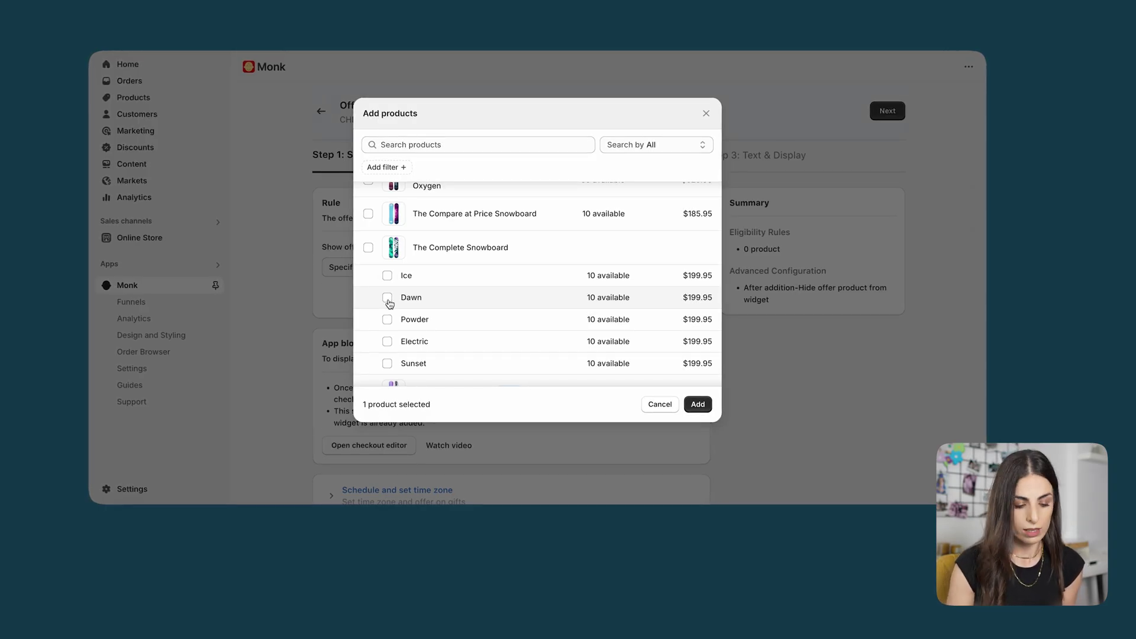
click(387, 299)
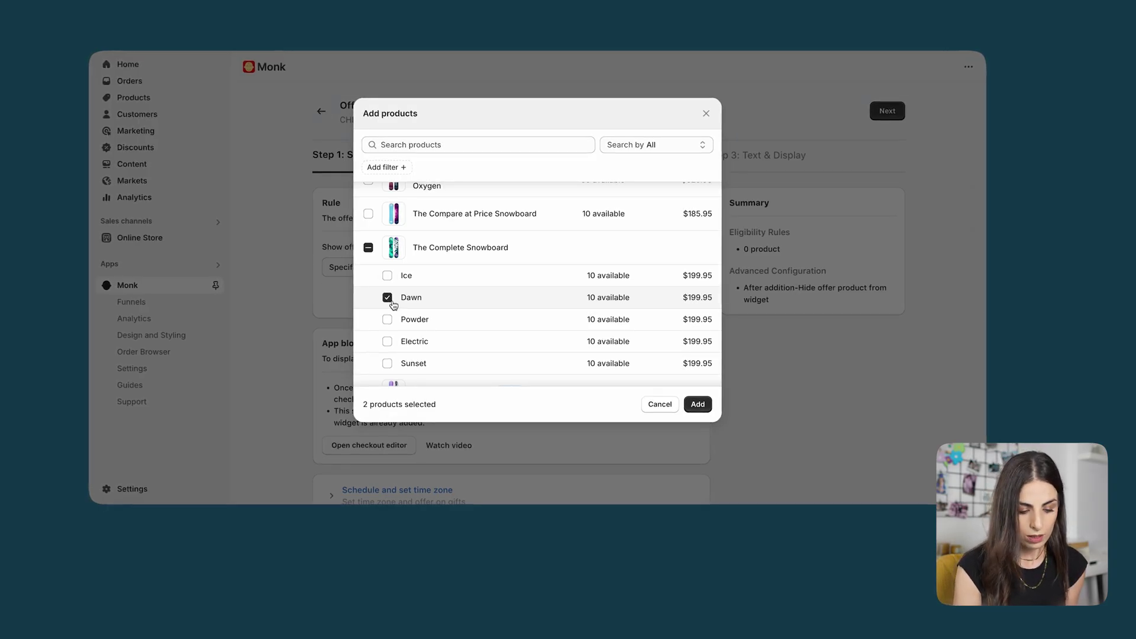
click(698, 405)
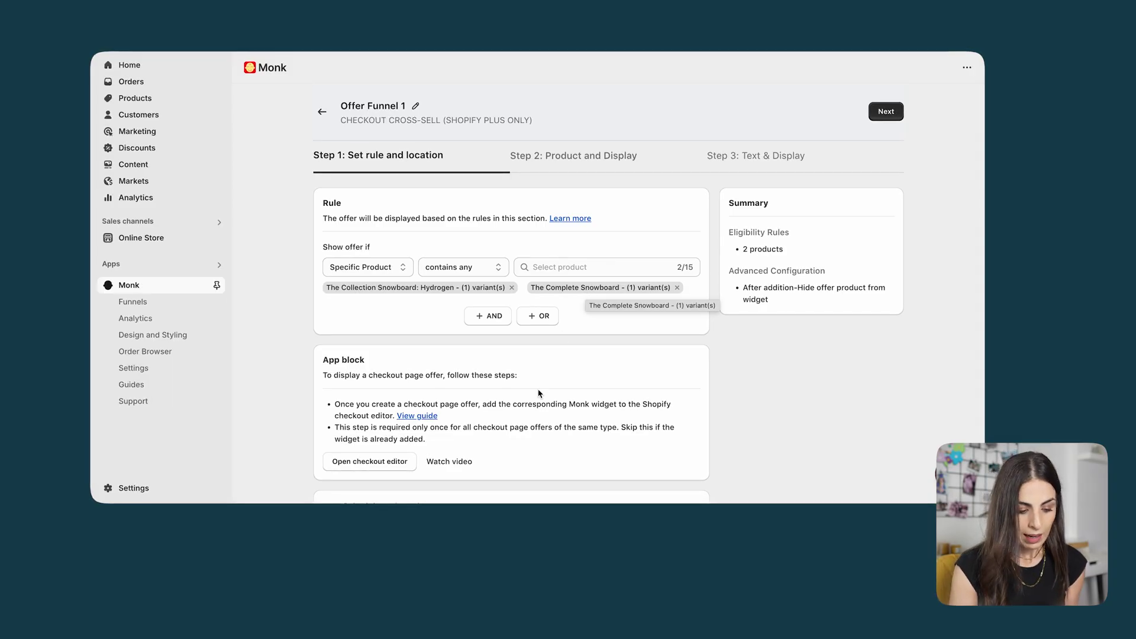
- Review the schedule and time zone settings, then move on to Step 2: Product and Display
scroll(539, 393, down, 1)
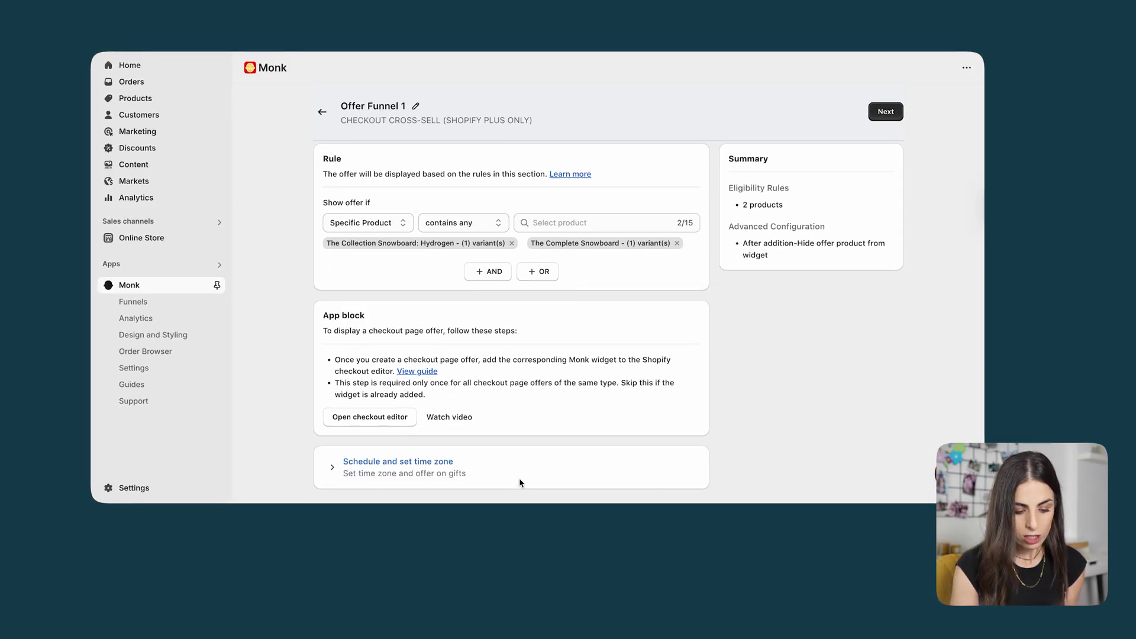
click(334, 467)
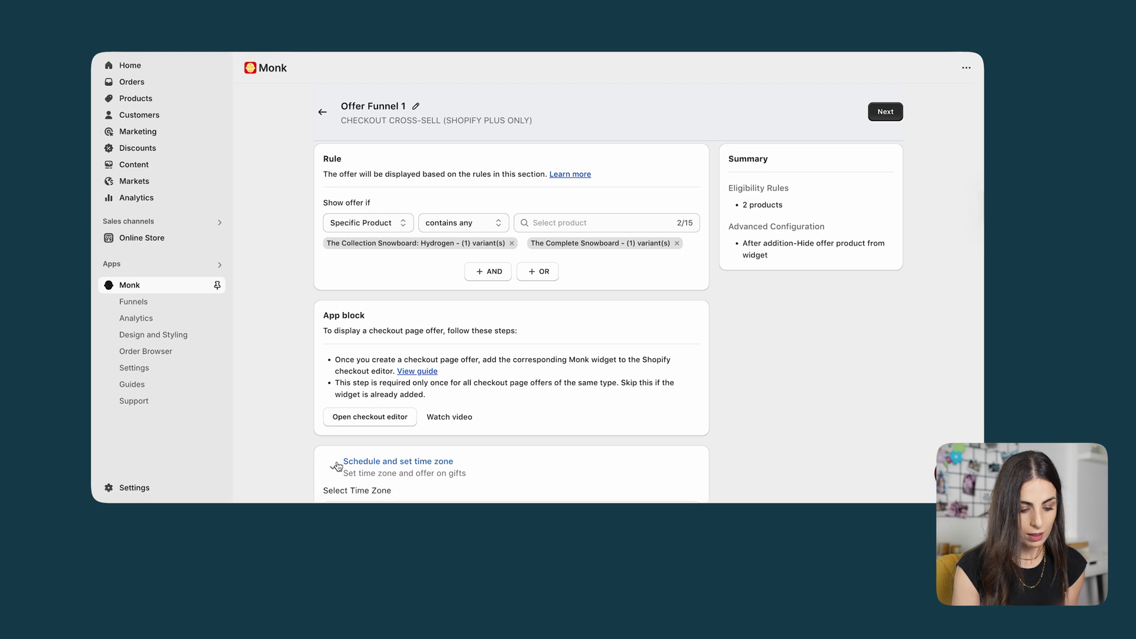
scroll(524, 453, down, 2)
scroll(526, 424, up, 3)
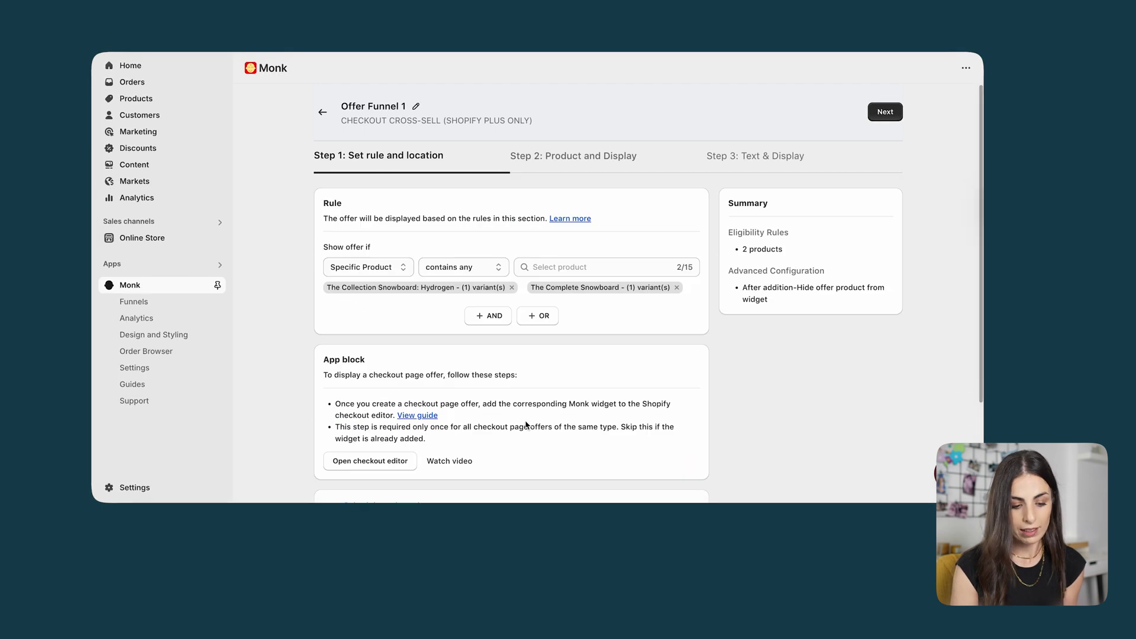
click(894, 116)
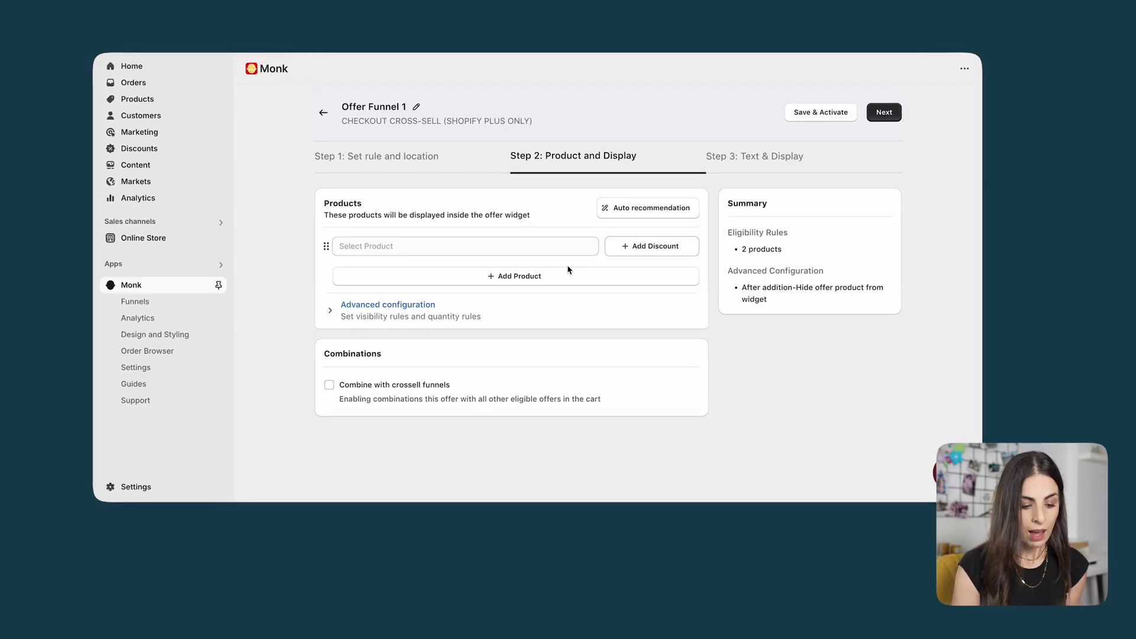
- Add Selling Plans Ski Wax with both variants as the offered product
click(501, 244)
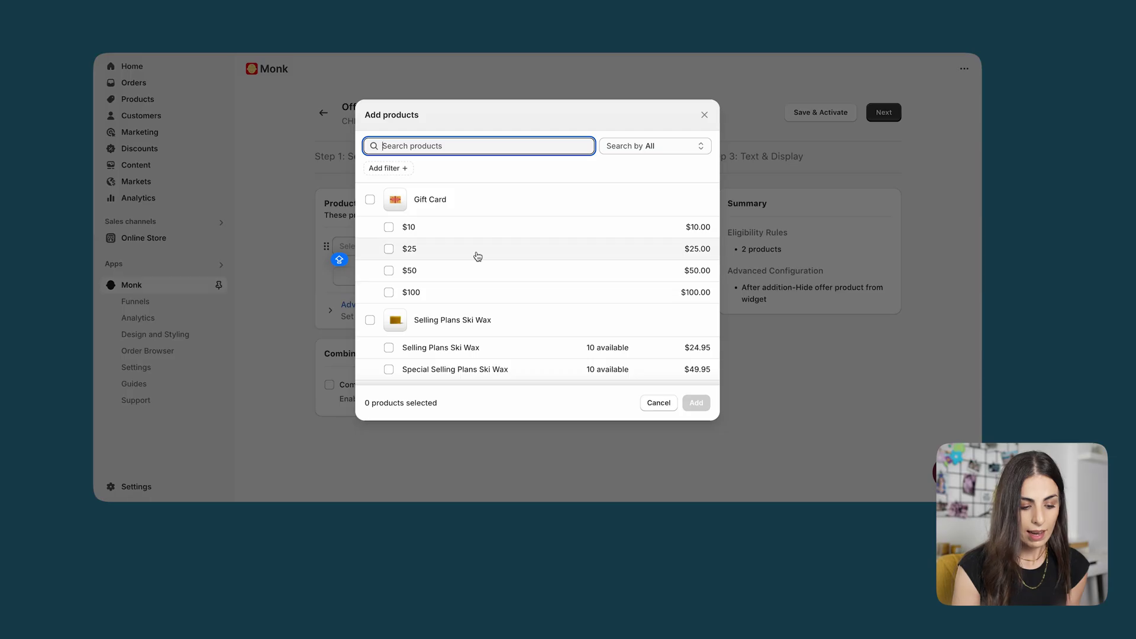
click(371, 319)
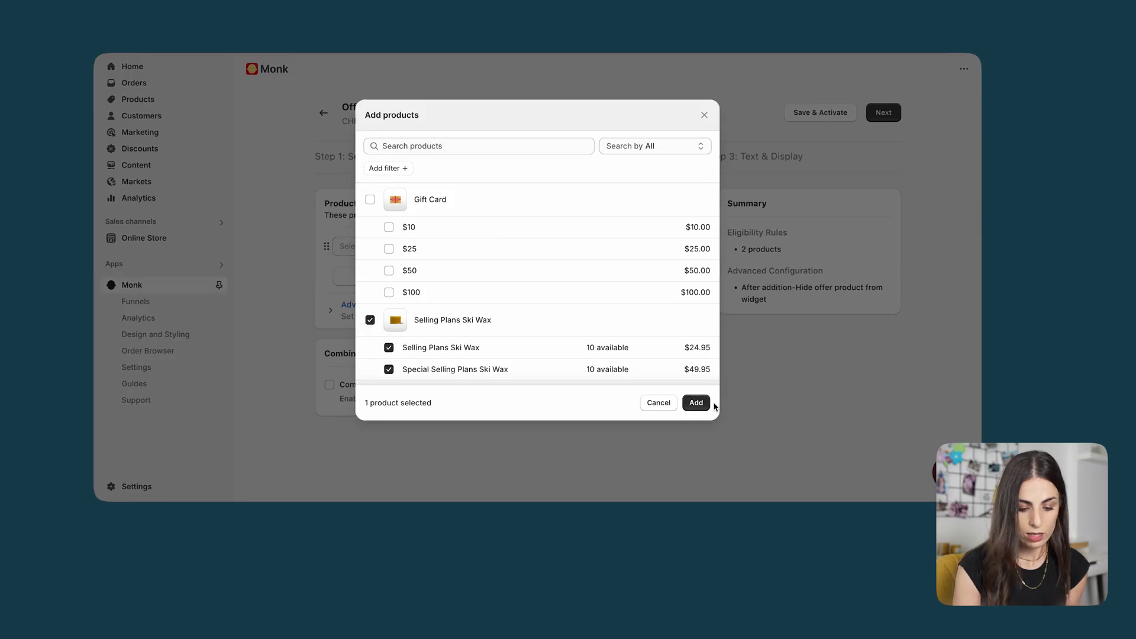
click(696, 403)
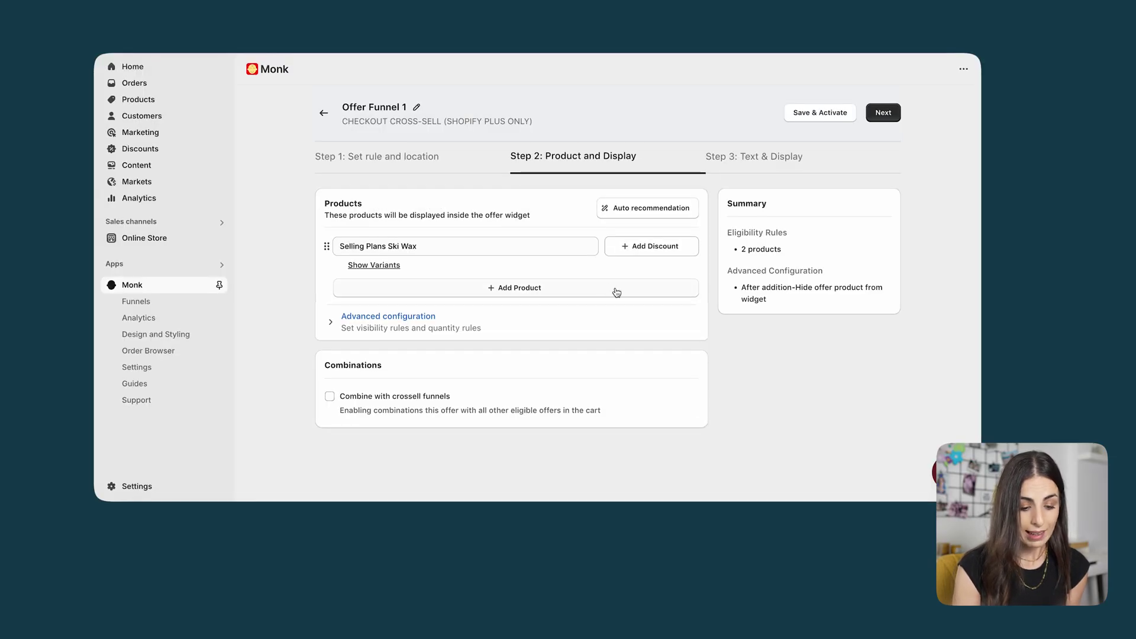
- Set the ski wax discount to 0 % off and add a second empty product slot
click(648, 248)
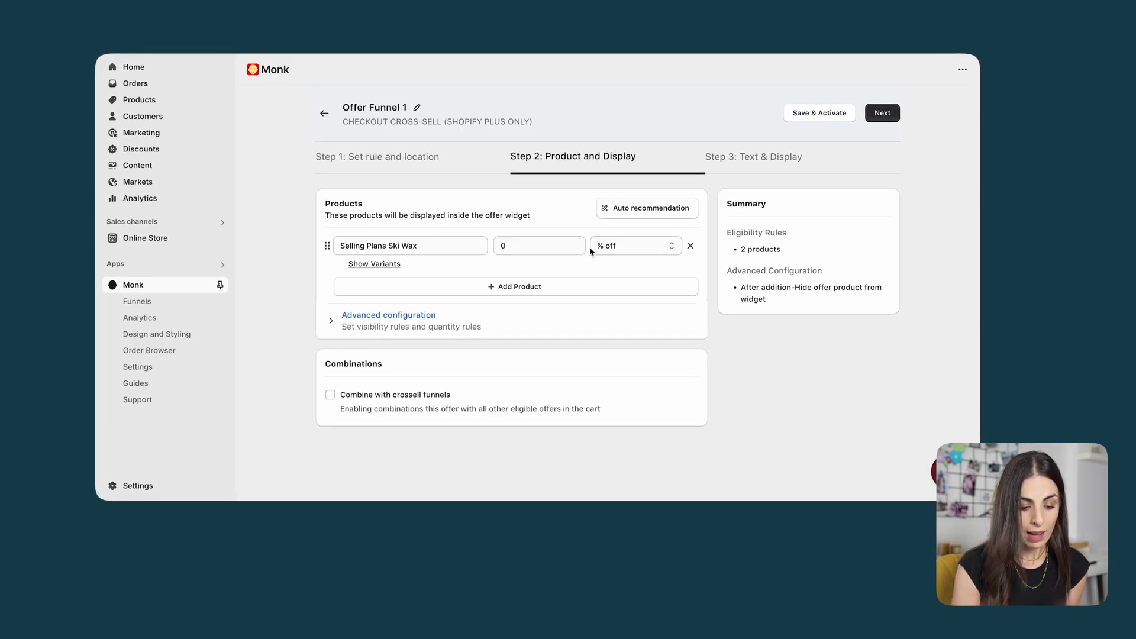
click(626, 249)
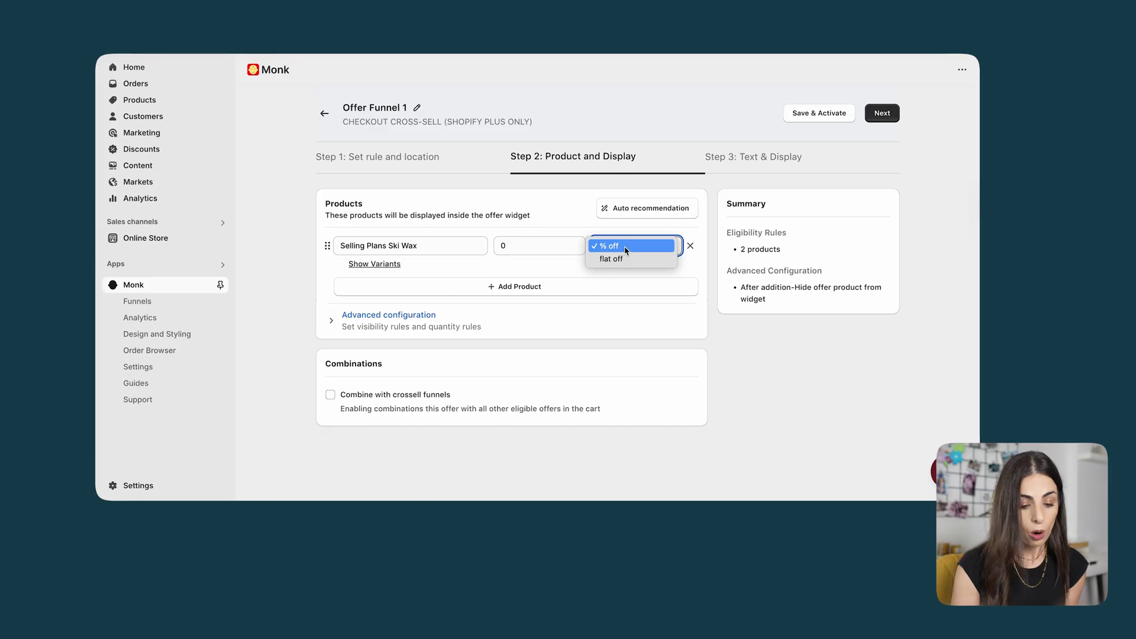
click(518, 251)
drag(518, 251, 491, 244)
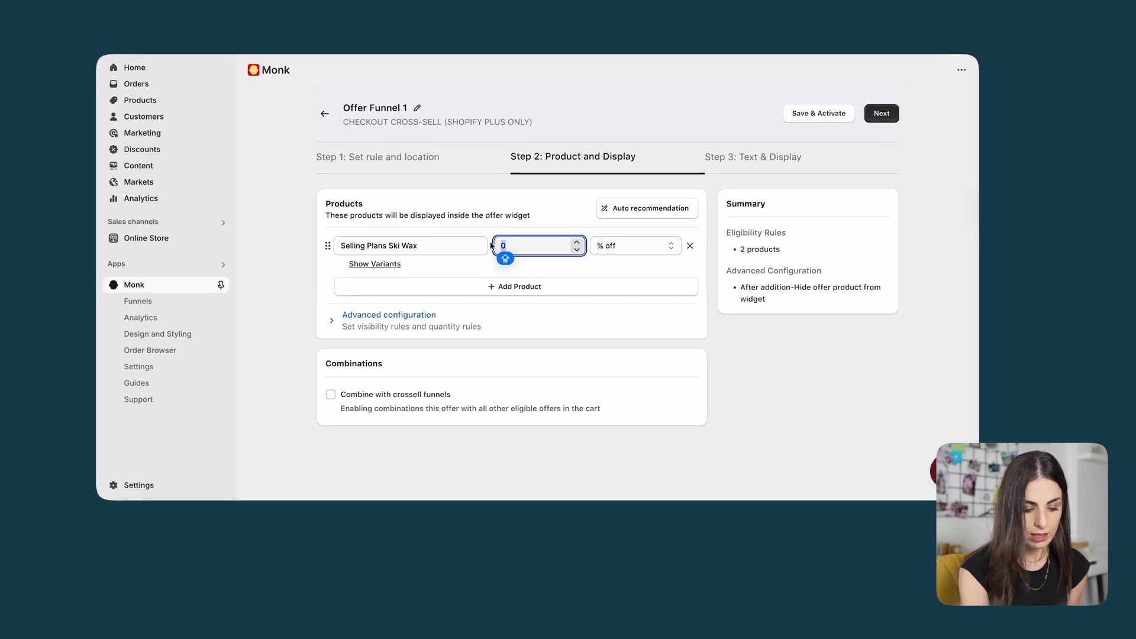
text(5)
key(BackSpace)
text(0)
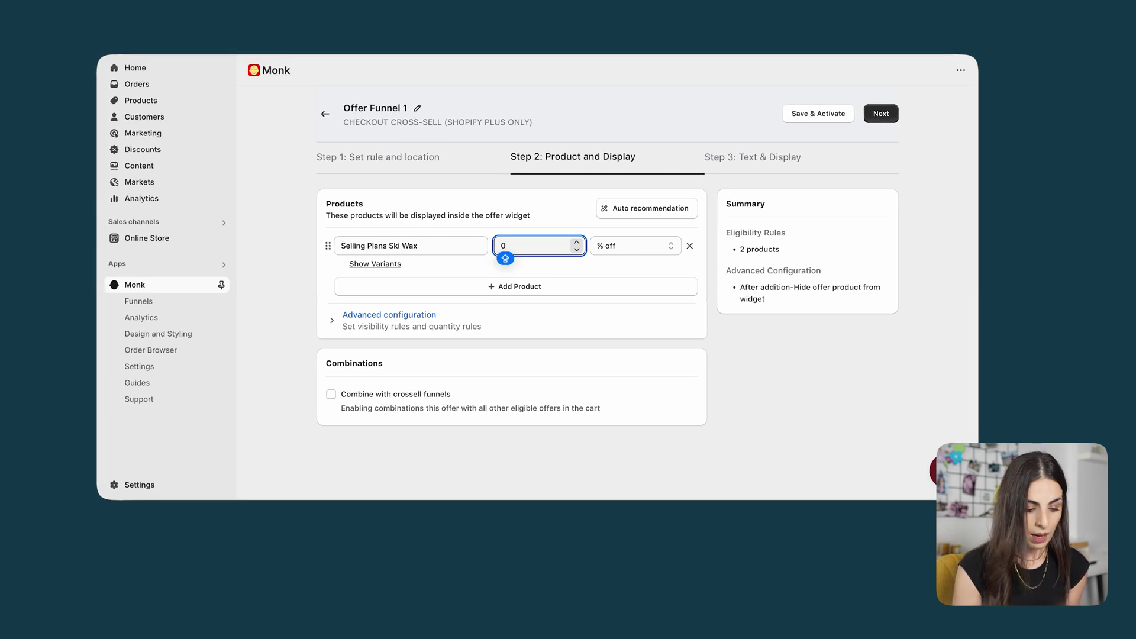
click(501, 295)
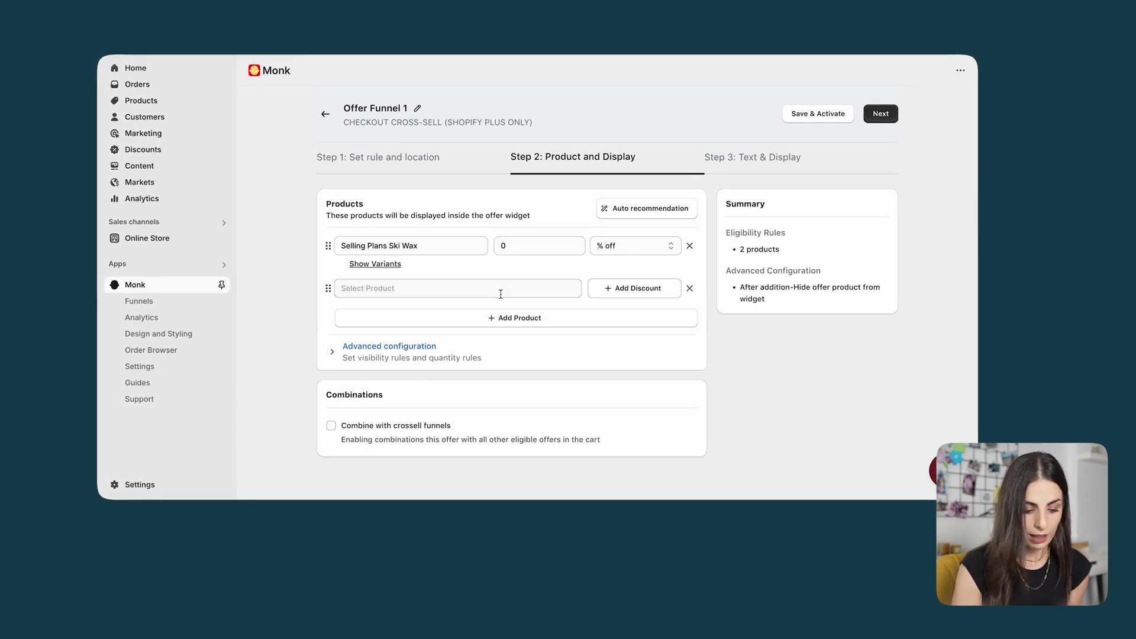
- Add the Gift Card with all its variants to the new product slot
click(500, 294)
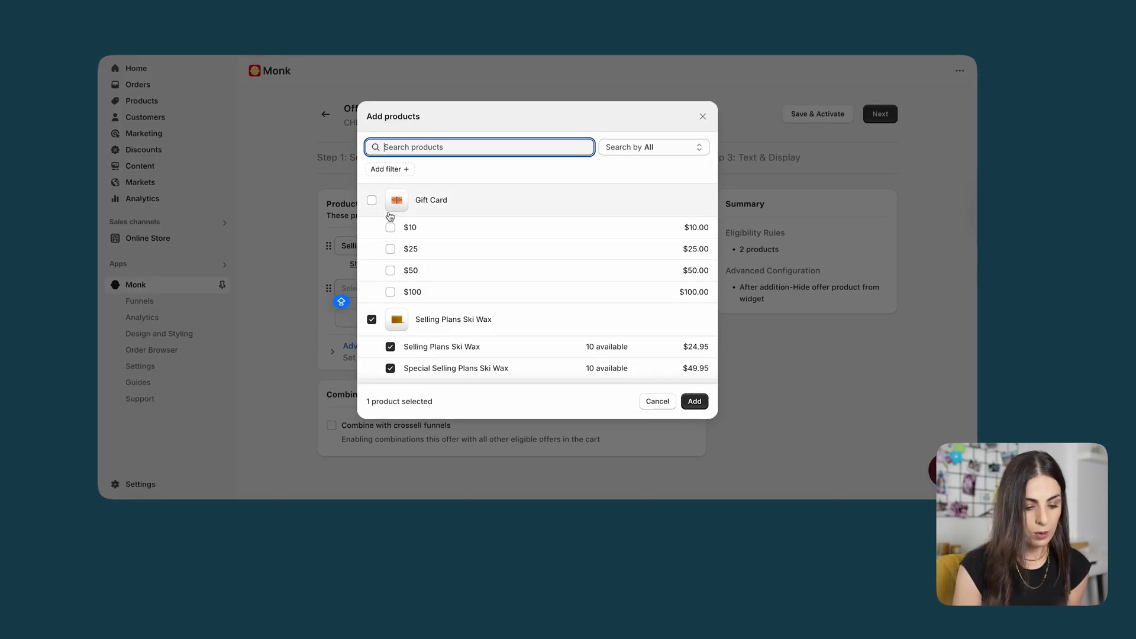
click(371, 202)
click(695, 401)
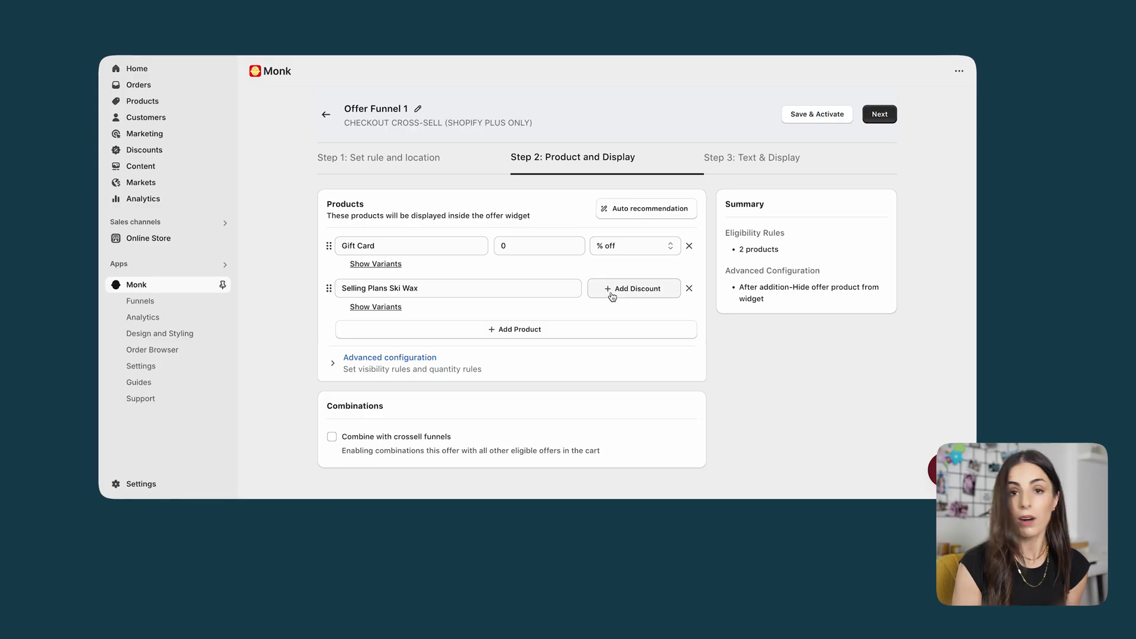
- Give Selling Plans Ski Wax 20 % off and expand Advanced configuration
click(609, 292)
click(528, 292)
key(BackSpace)
text(3)
text(20)
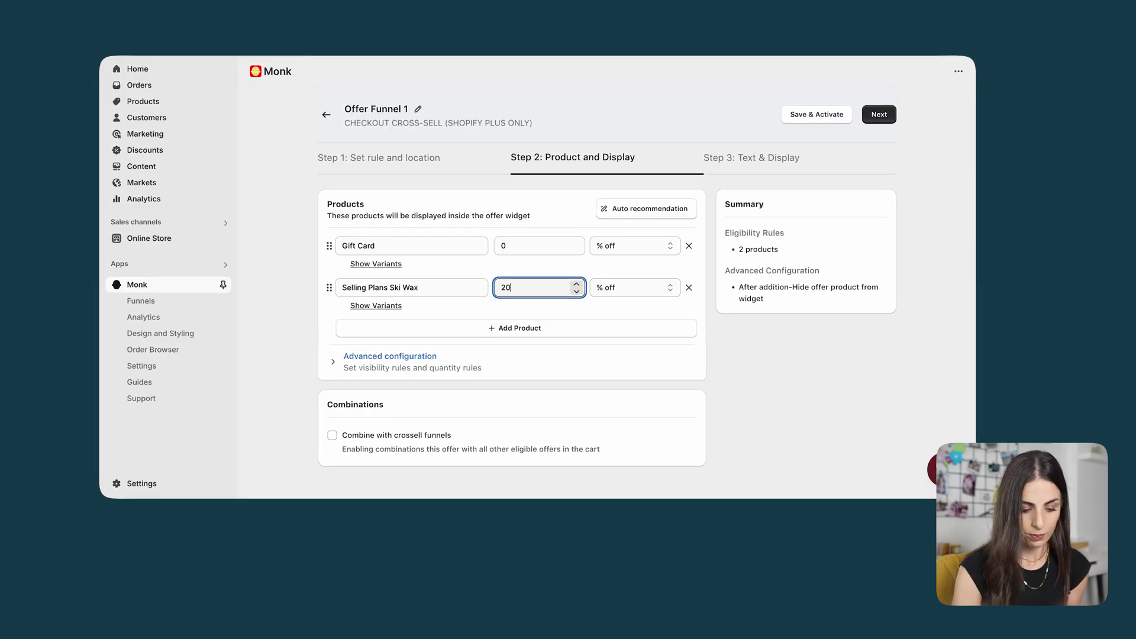
click(405, 367)
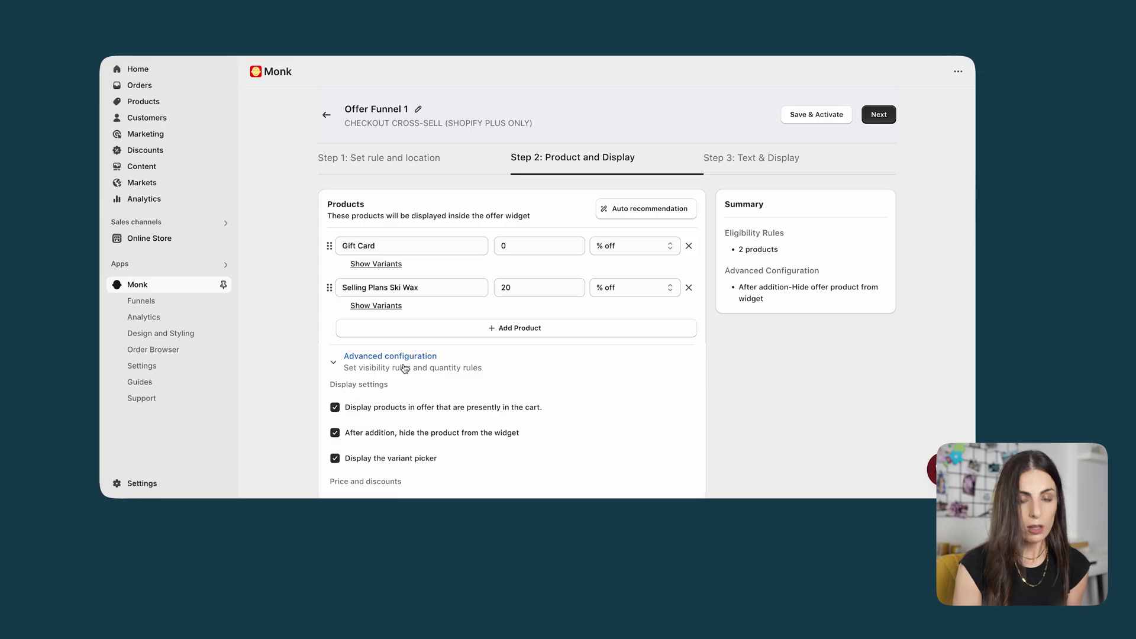
scroll(441, 432, down, 2)
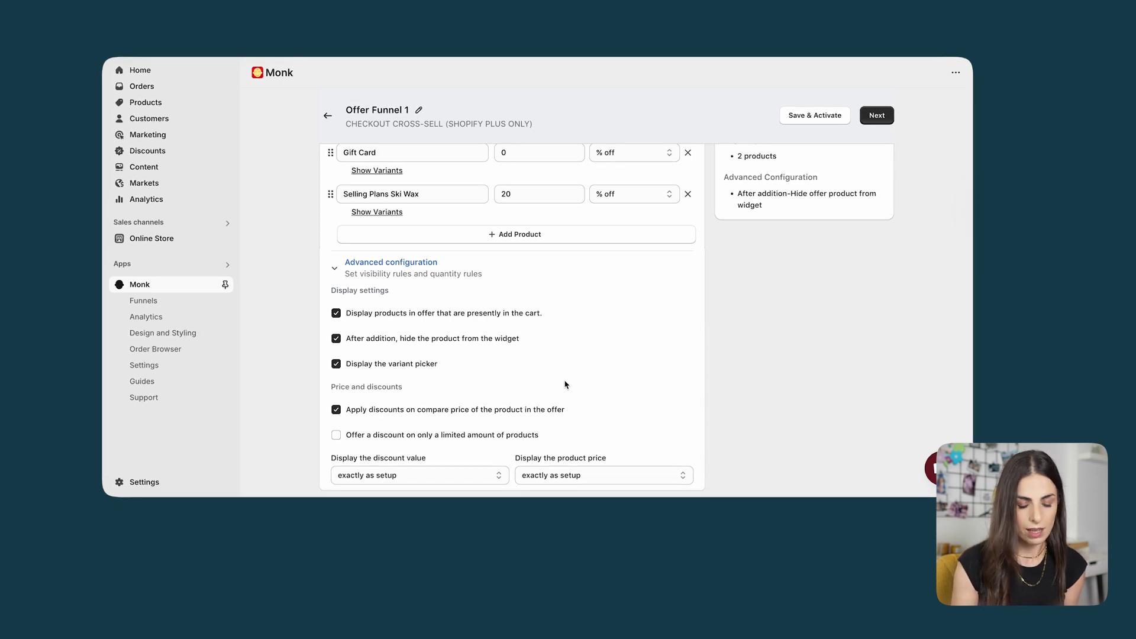
scroll(565, 385, up, 3)
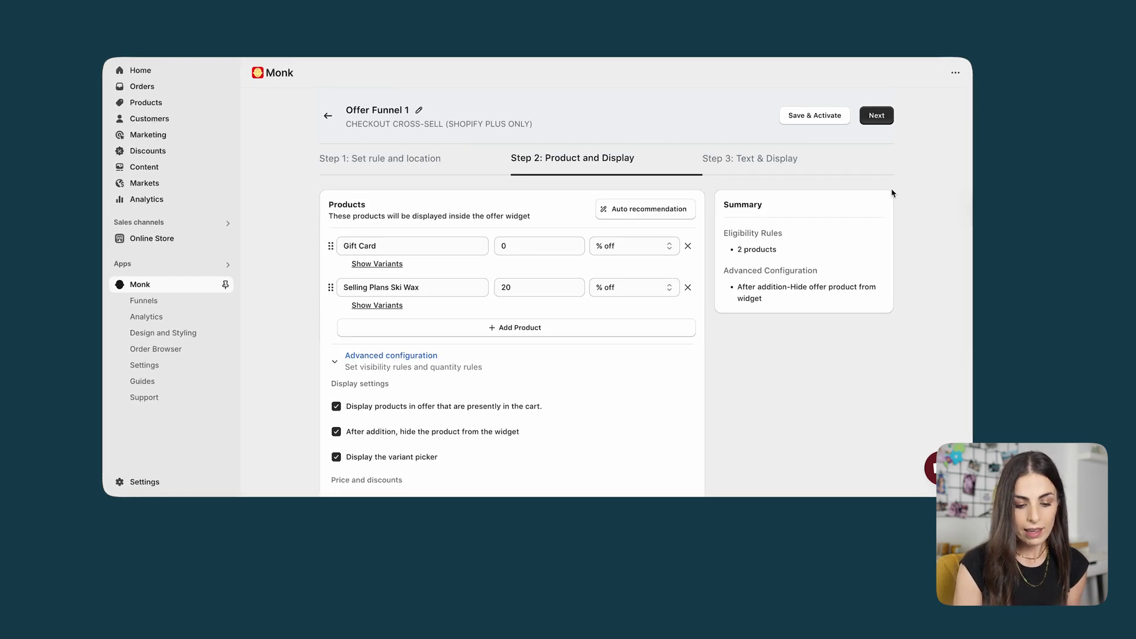
- Advance to Step 3: Text & Display and scroll down to the Display Settings layout cards
click(882, 119)
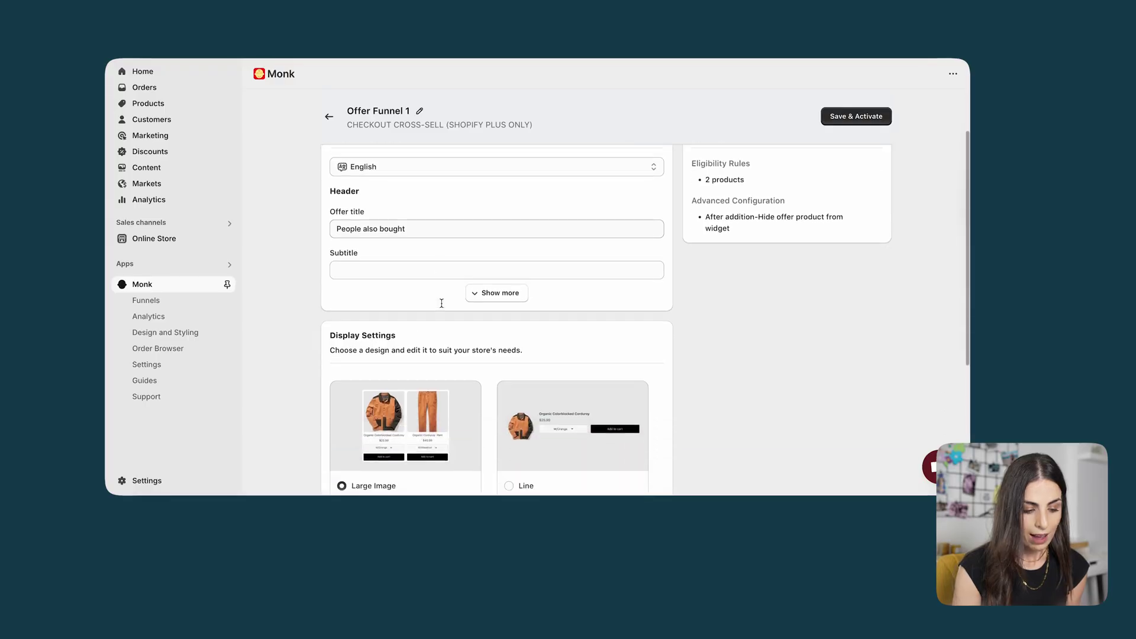
scroll(435, 249, down, 1)
scroll(472, 396, down, 3)
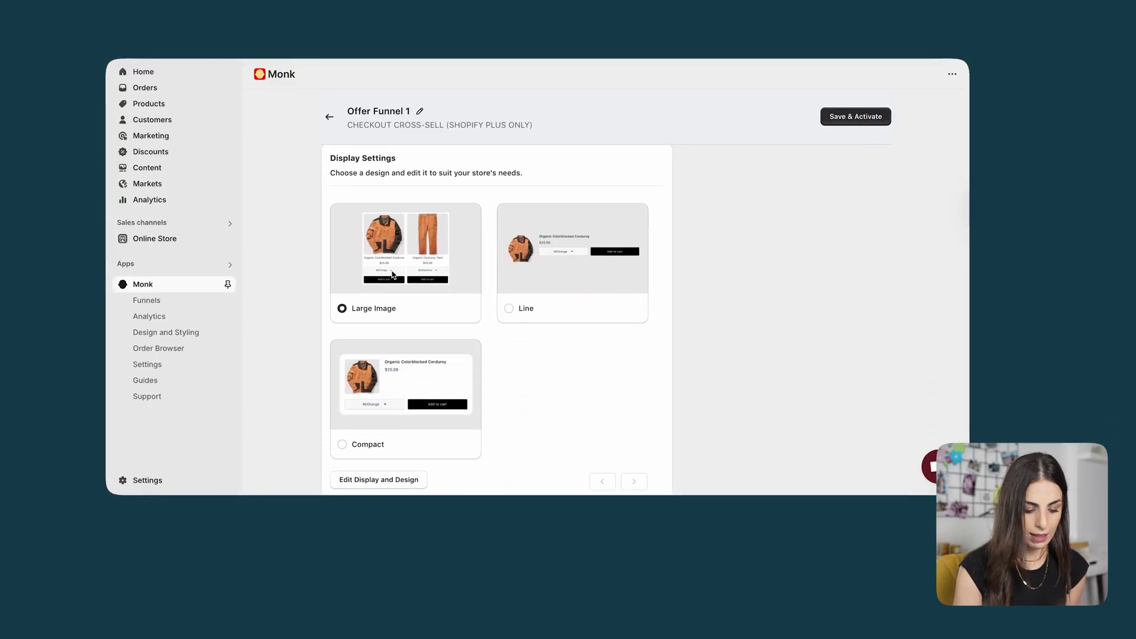
scroll(379, 320, down, 1)
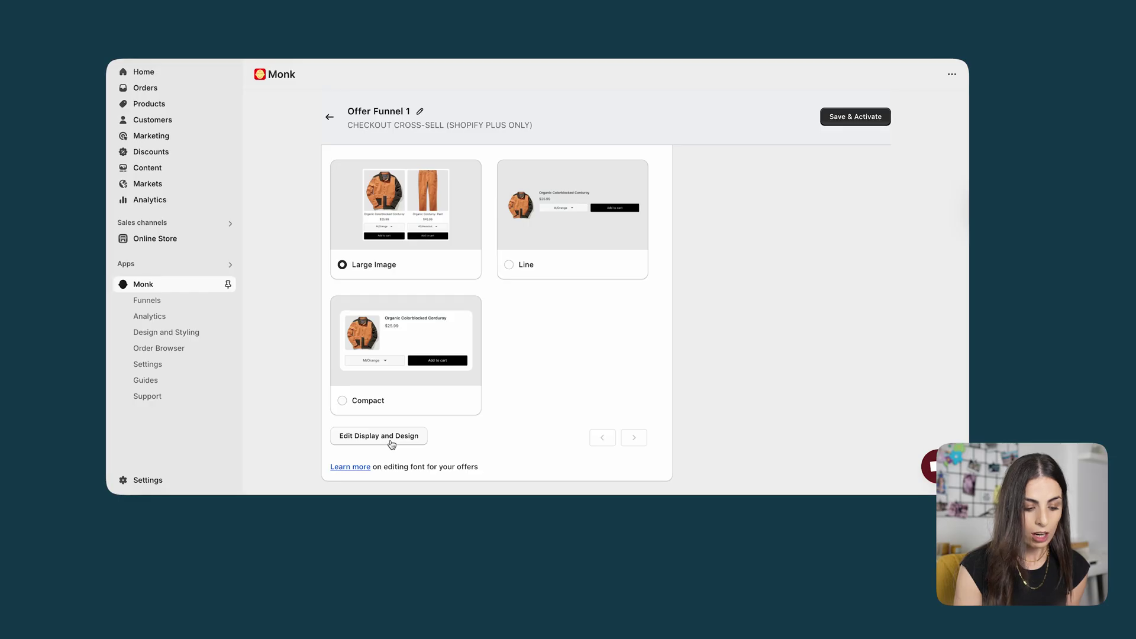
click(391, 443)
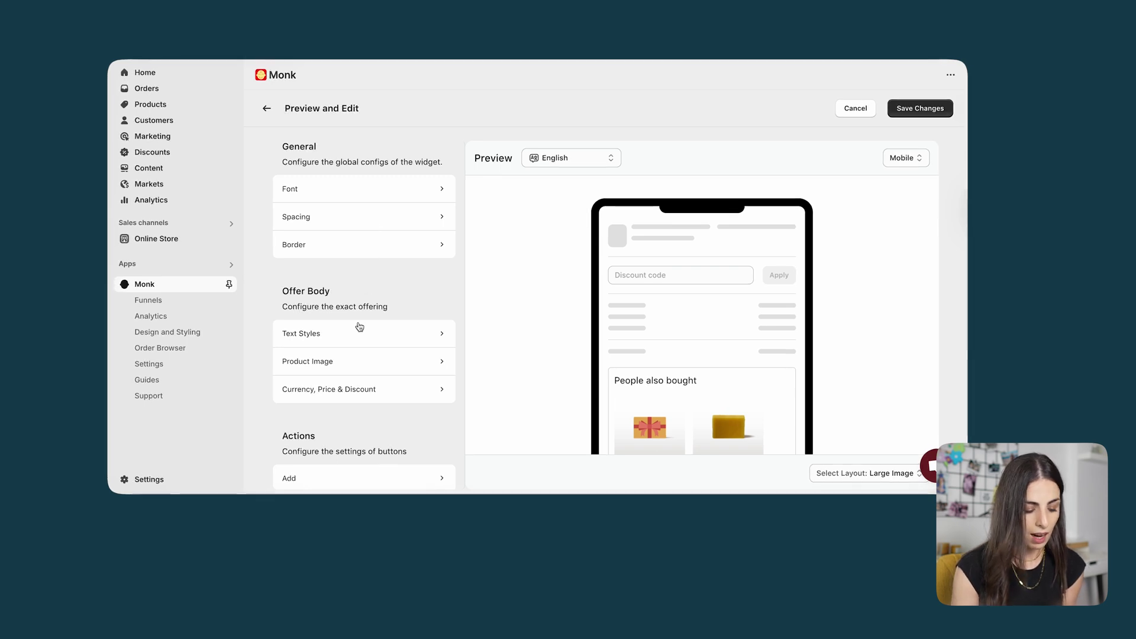
click(382, 368)
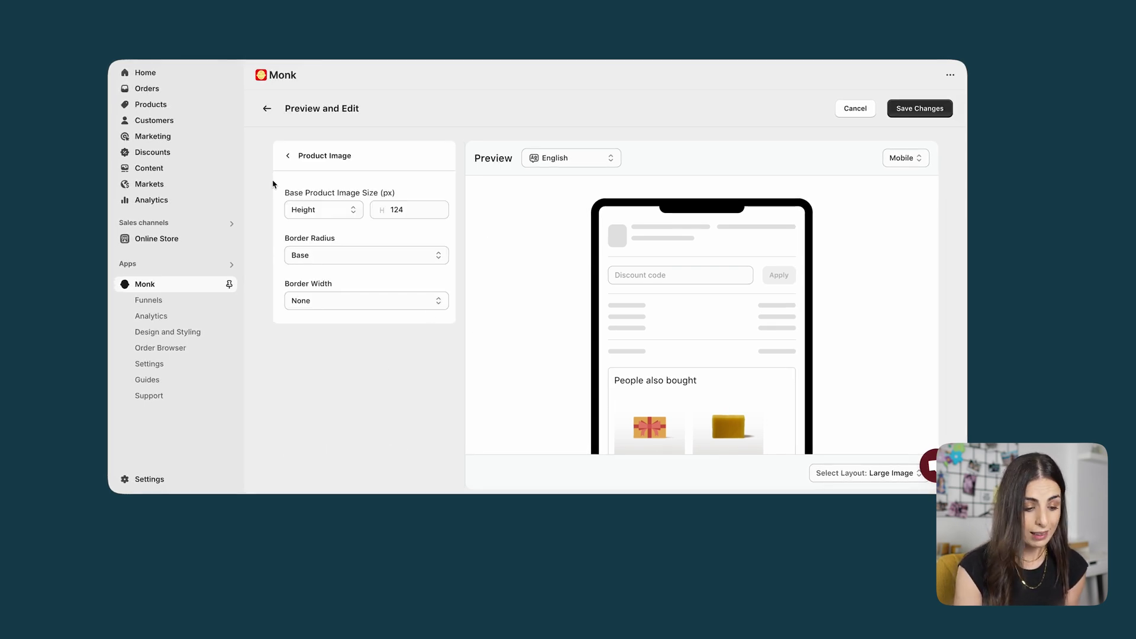
click(268, 111)
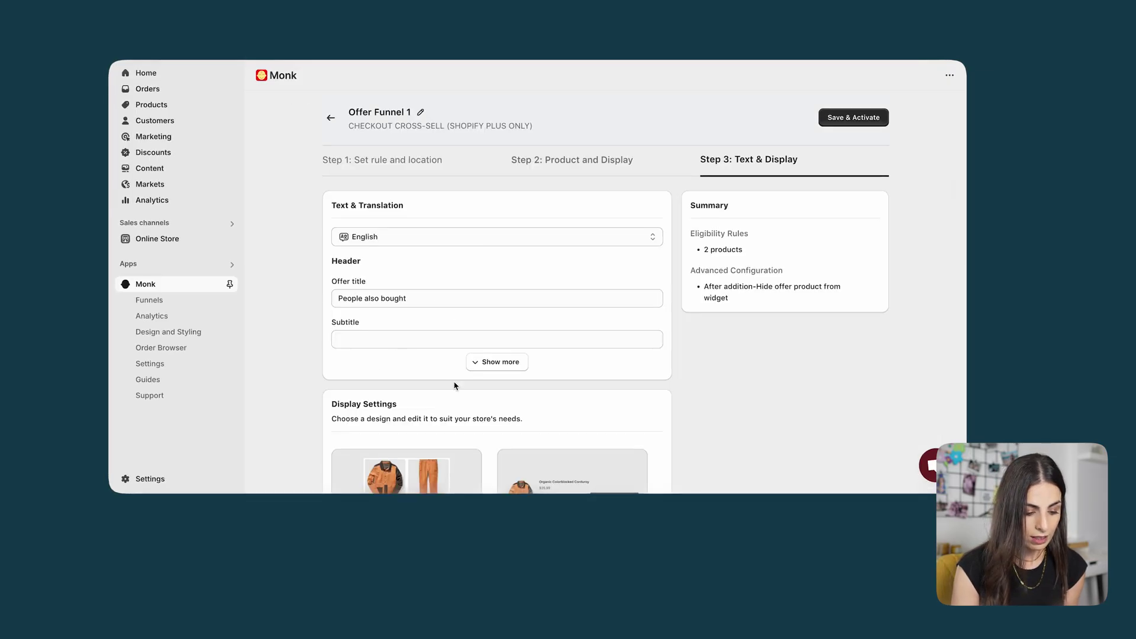
scroll(454, 386, down, 5)
click(392, 435)
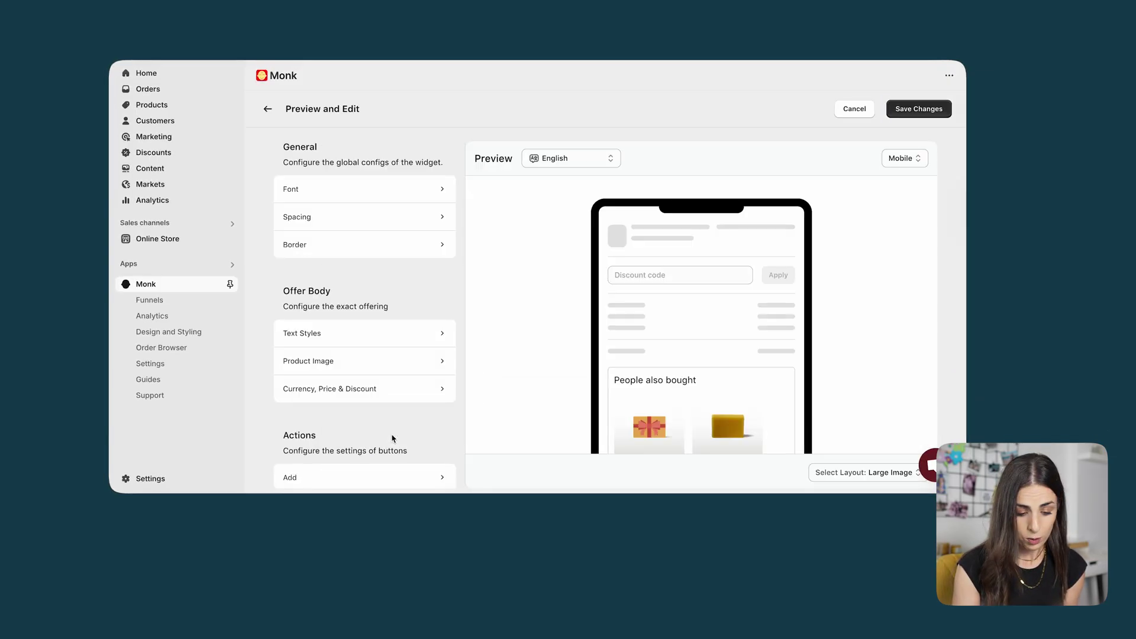
scroll(679, 399, down, 3)
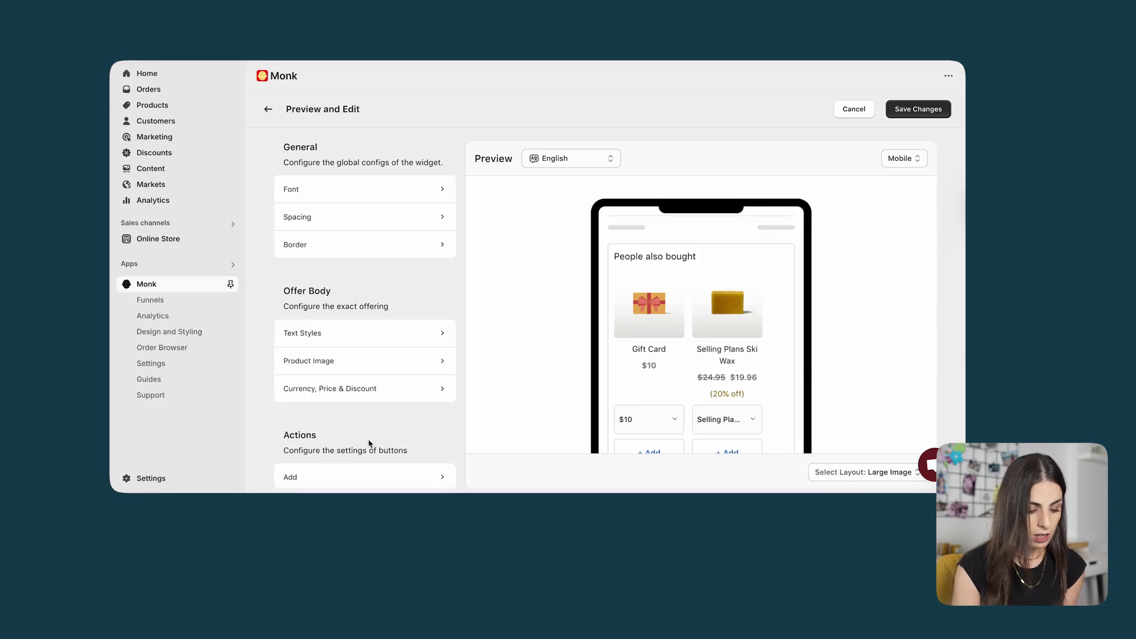
scroll(371, 444, down, 1)
click(376, 378)
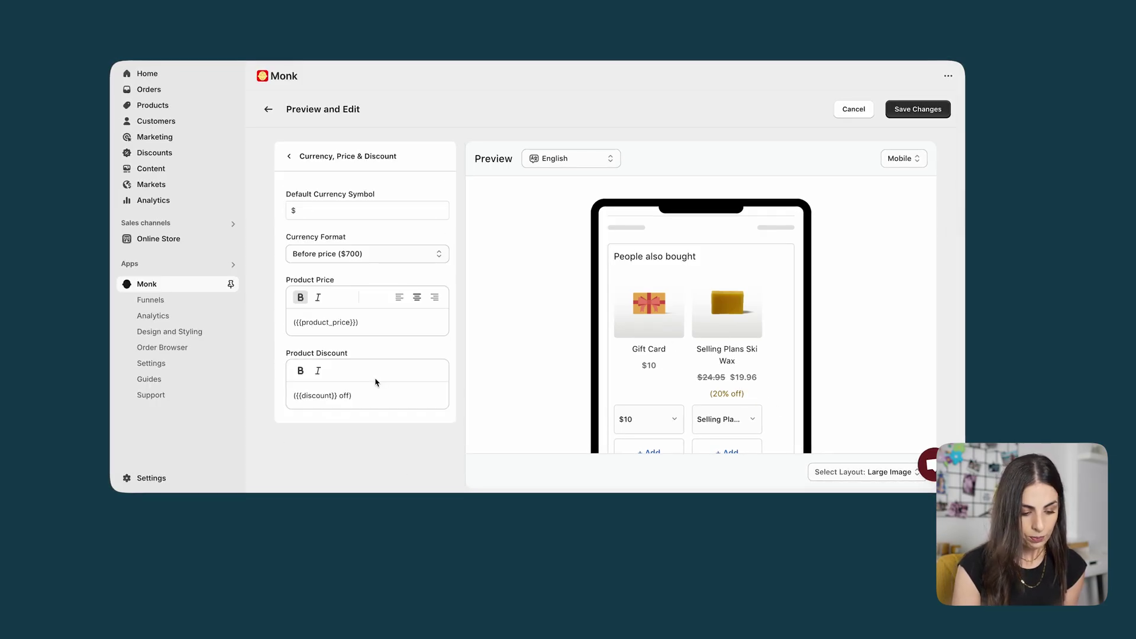
click(264, 117)
scroll(411, 424, down, 5)
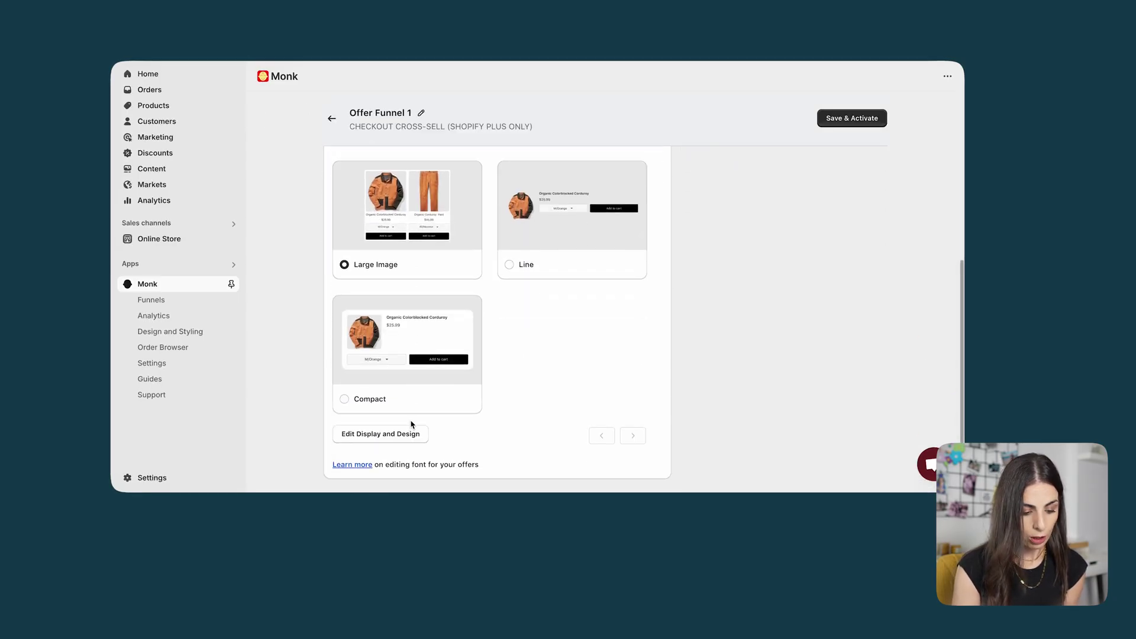
click(393, 435)
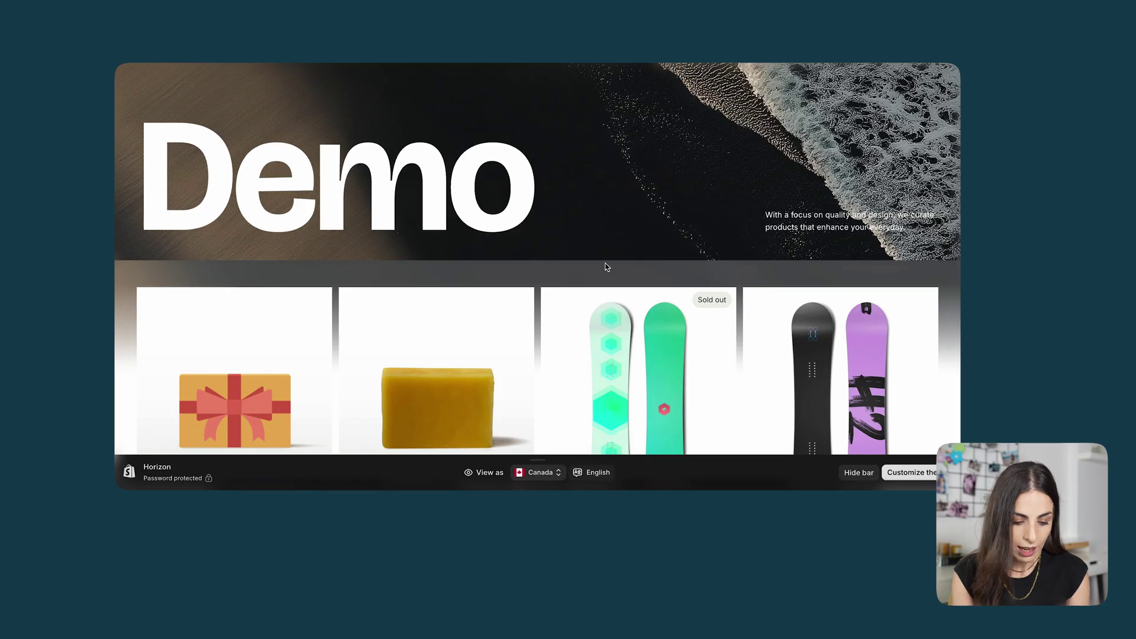
- Add The Collection Snowboard: Hydrogen to the cart and check out with both snowboards ($312.50 USD)
scroll(603, 266, down, 2)
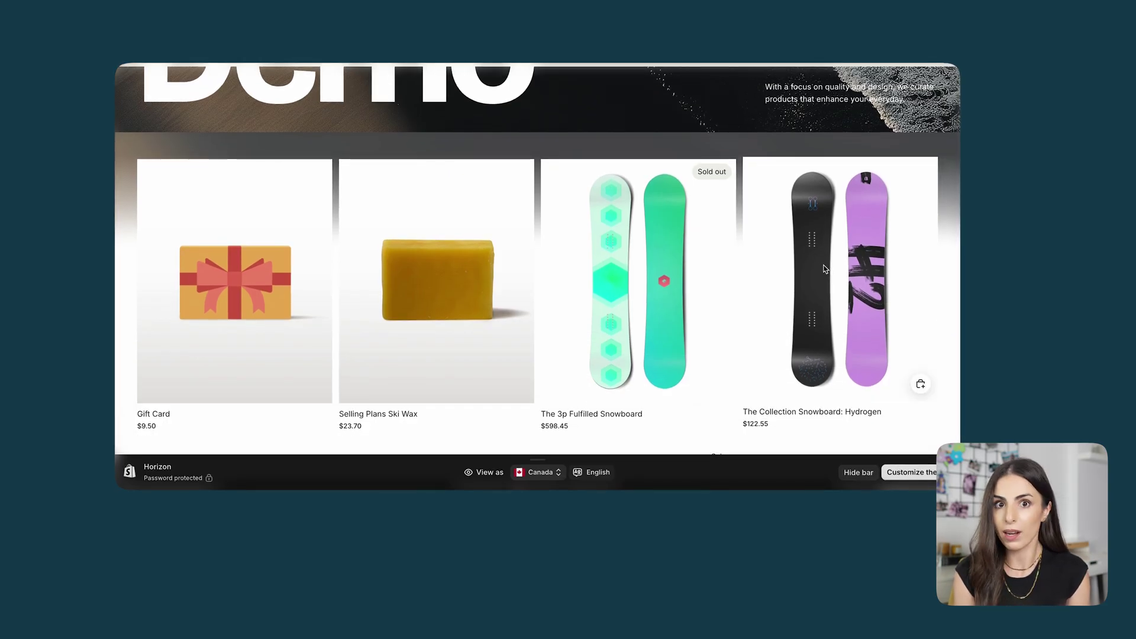
click(915, 384)
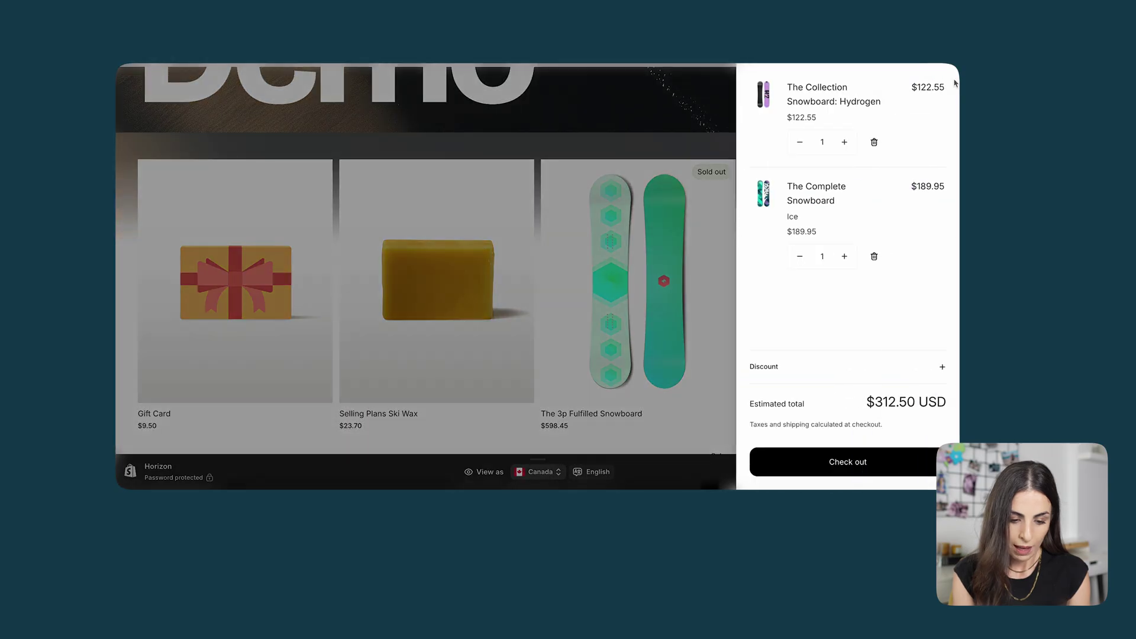
click(833, 468)
scroll(850, 342, down, 3)
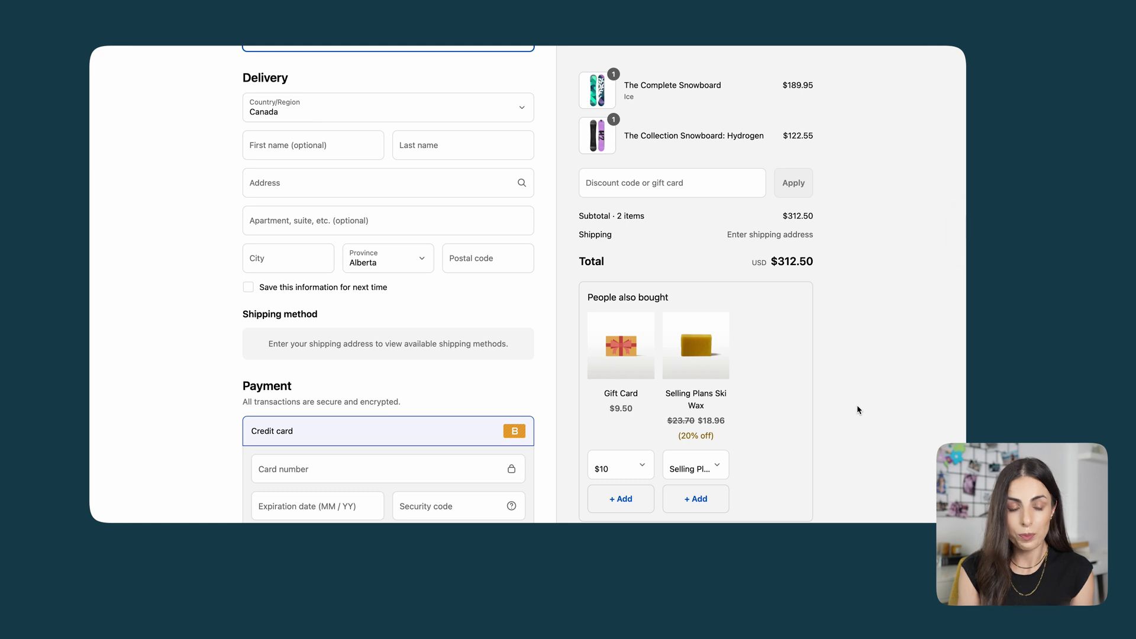
- Keep the current ski wax variant and add the $10 Gift Card from People also bought
scroll(857, 406, down, 1)
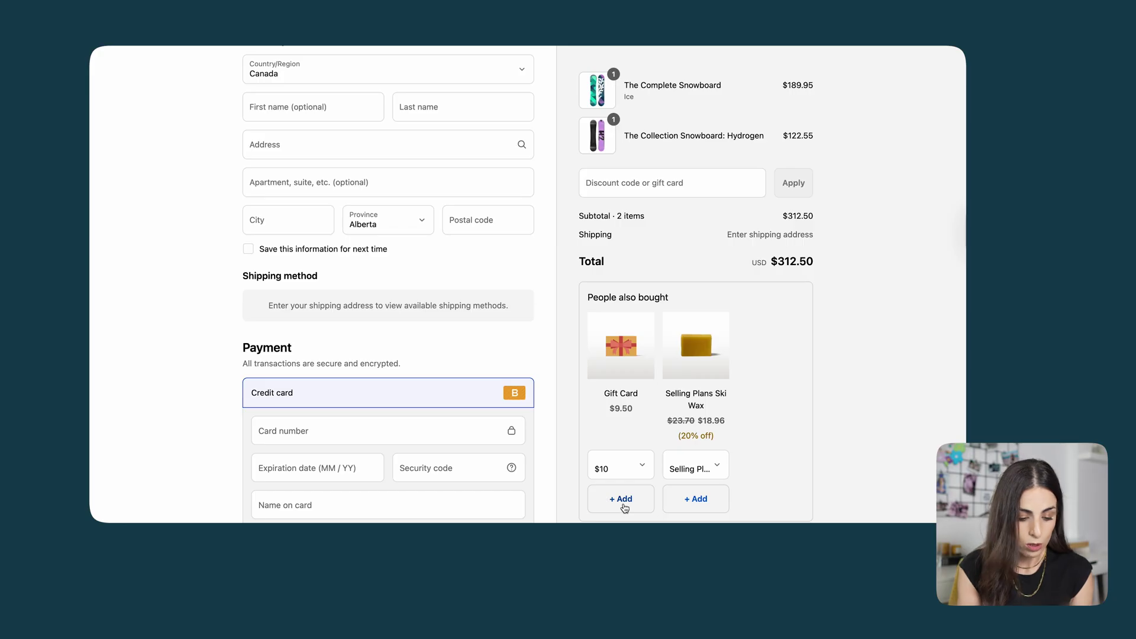
click(710, 470)
click(786, 430)
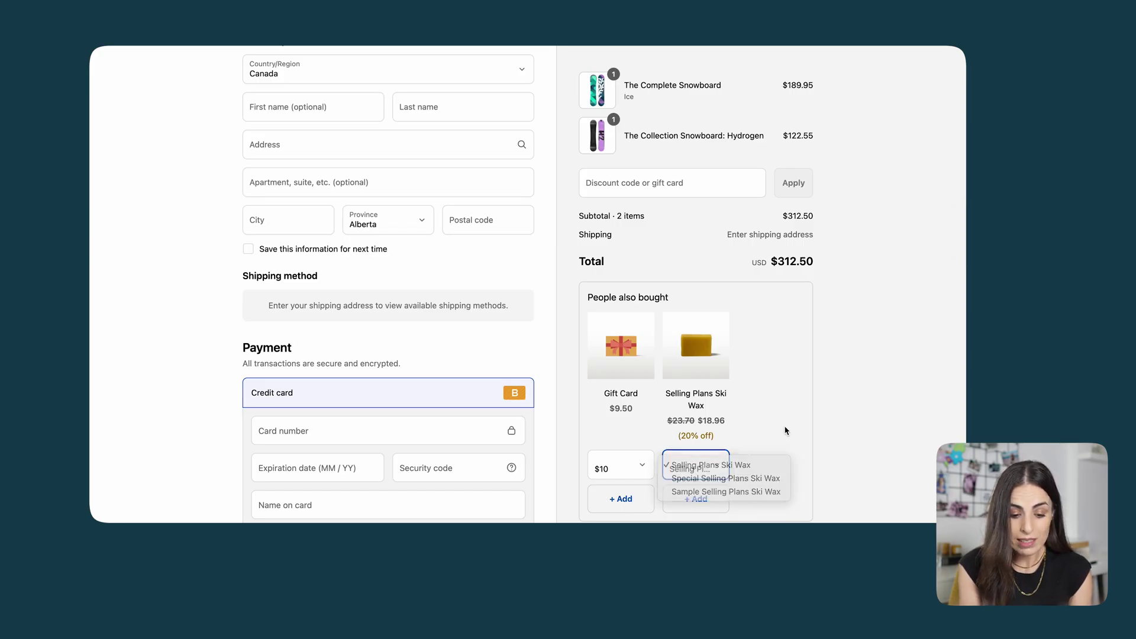
click(616, 501)
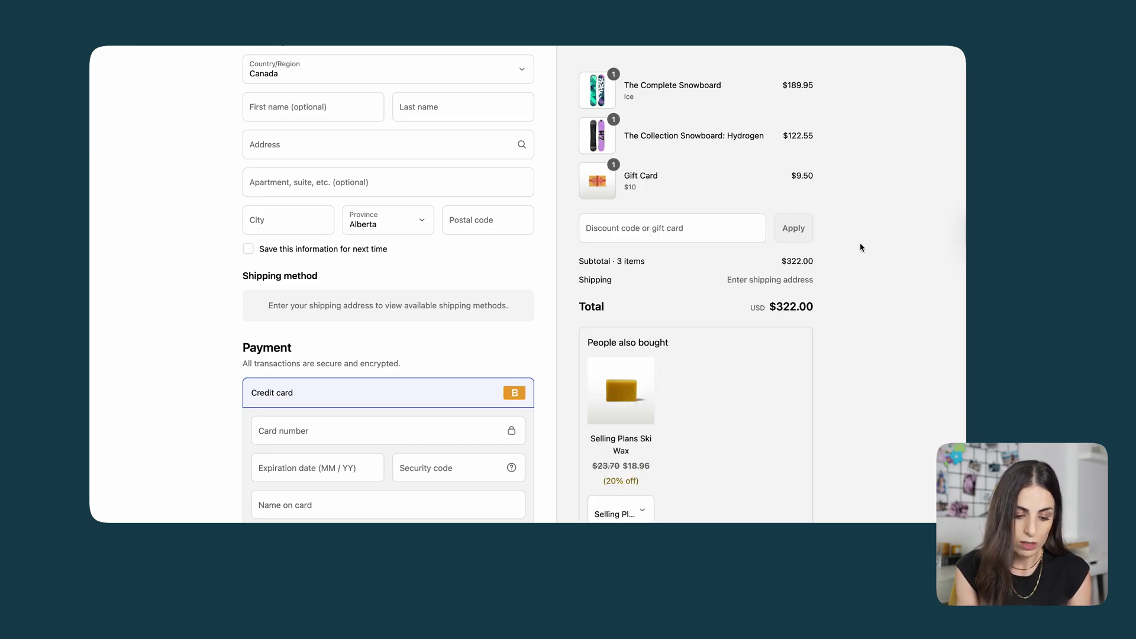
- Add Selling Plans Ski Wax at $18.96, bringing the checkout total to $340.96
scroll(861, 248, down, 1)
scroll(861, 247, down, 2)
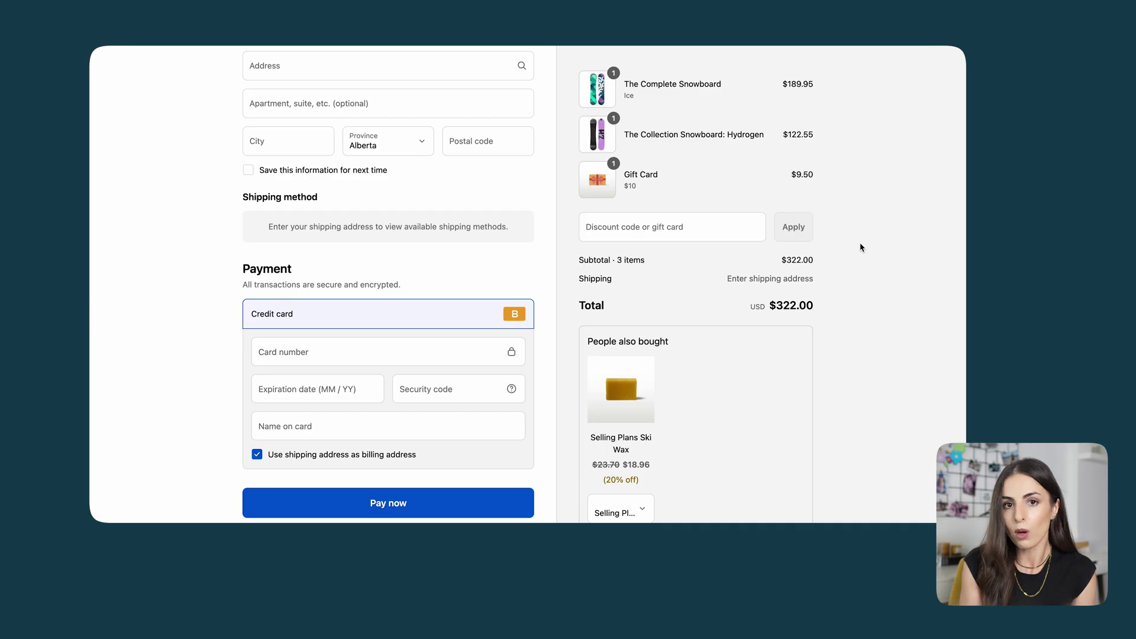
scroll(822, 311, down, 2)
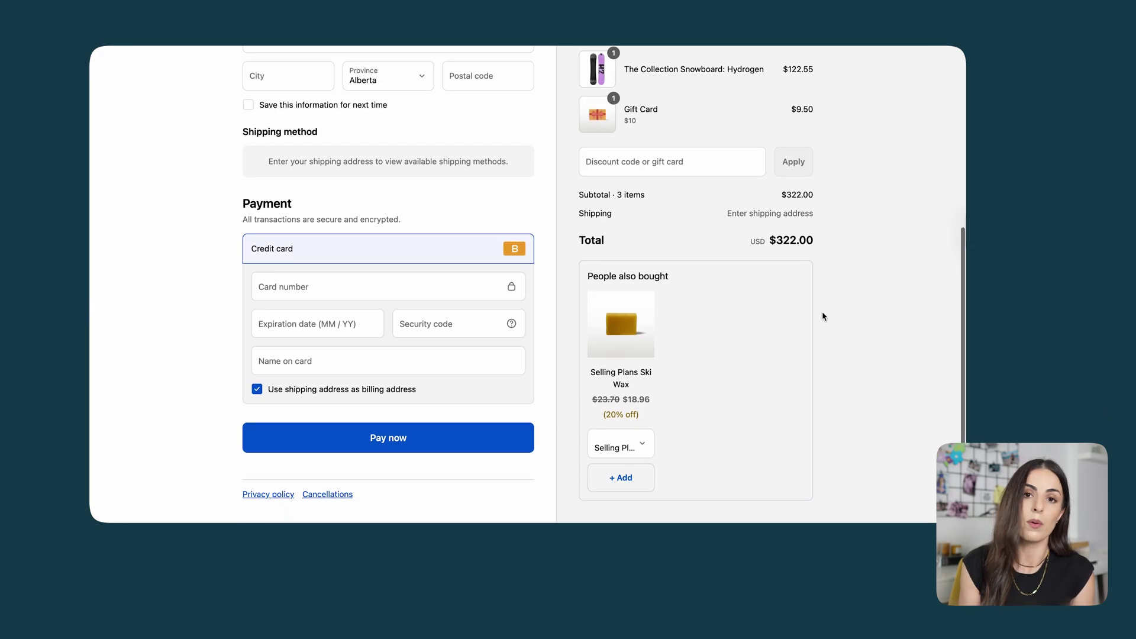
click(615, 484)
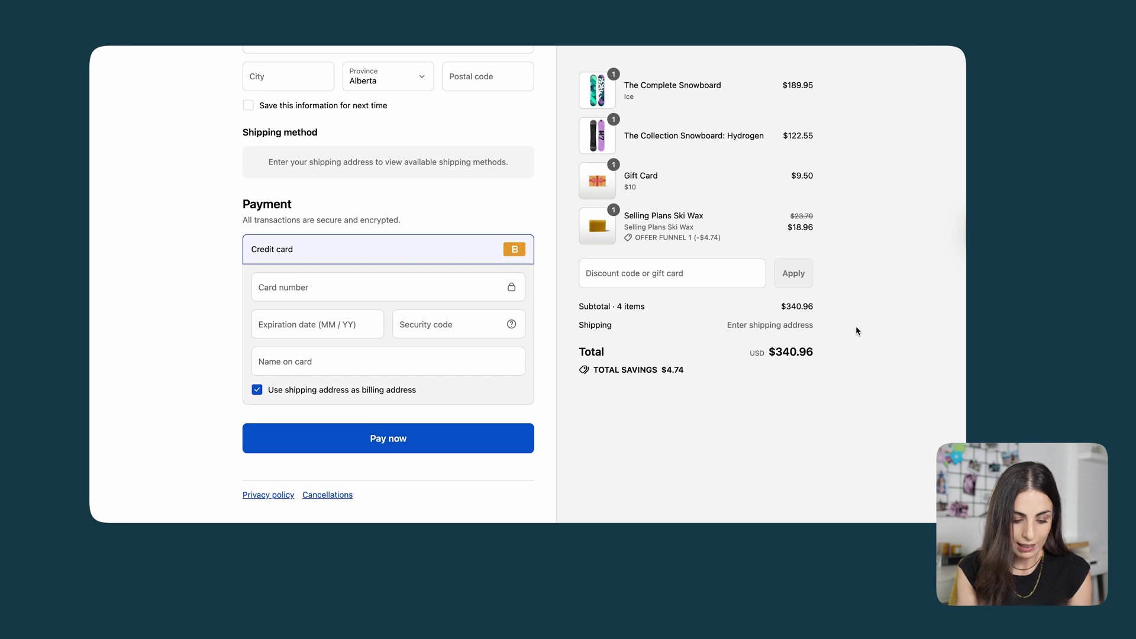
scroll(857, 332, up, 1)
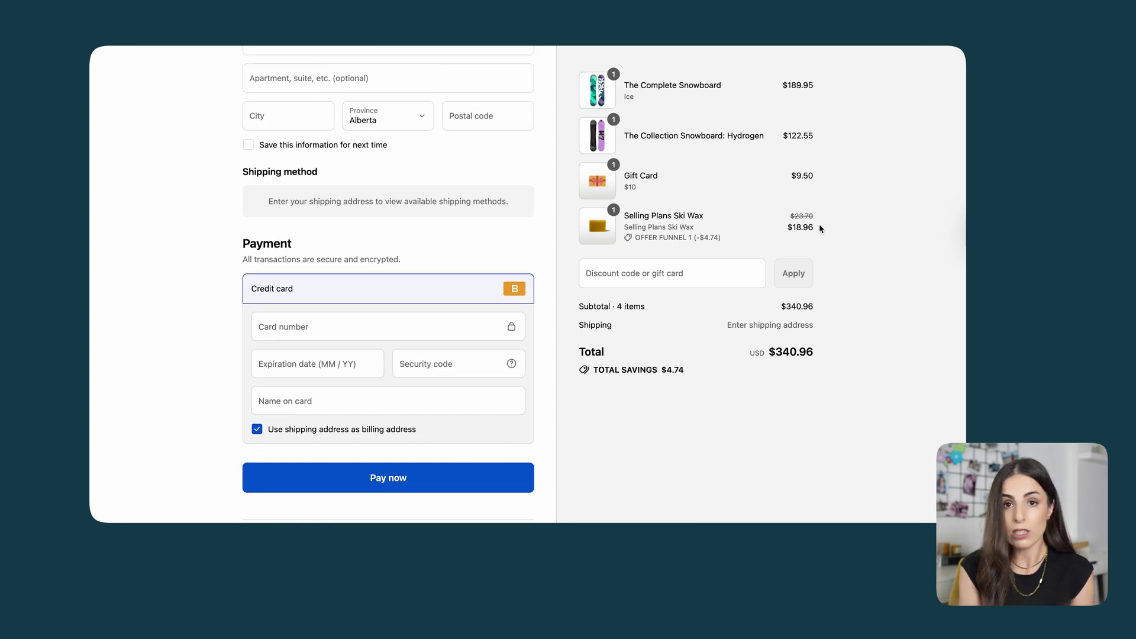